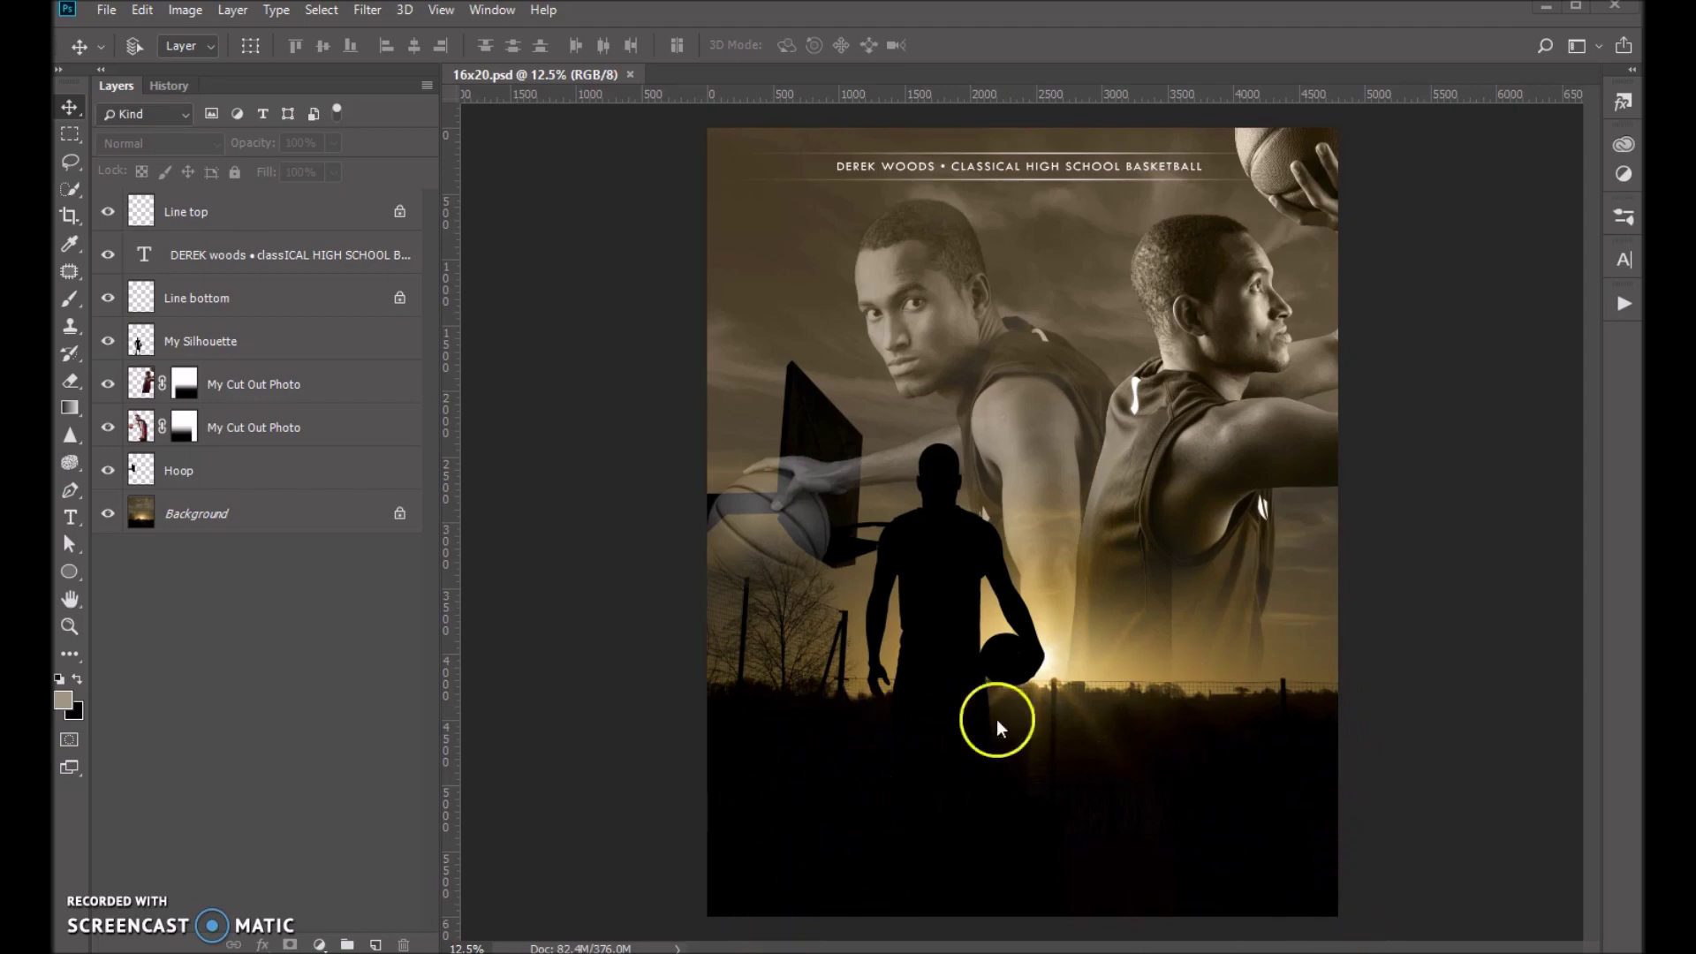
Open 2019 1-Row Landscape B.png from the 2019 Calendar Overlays folder.
left_click(105, 10)
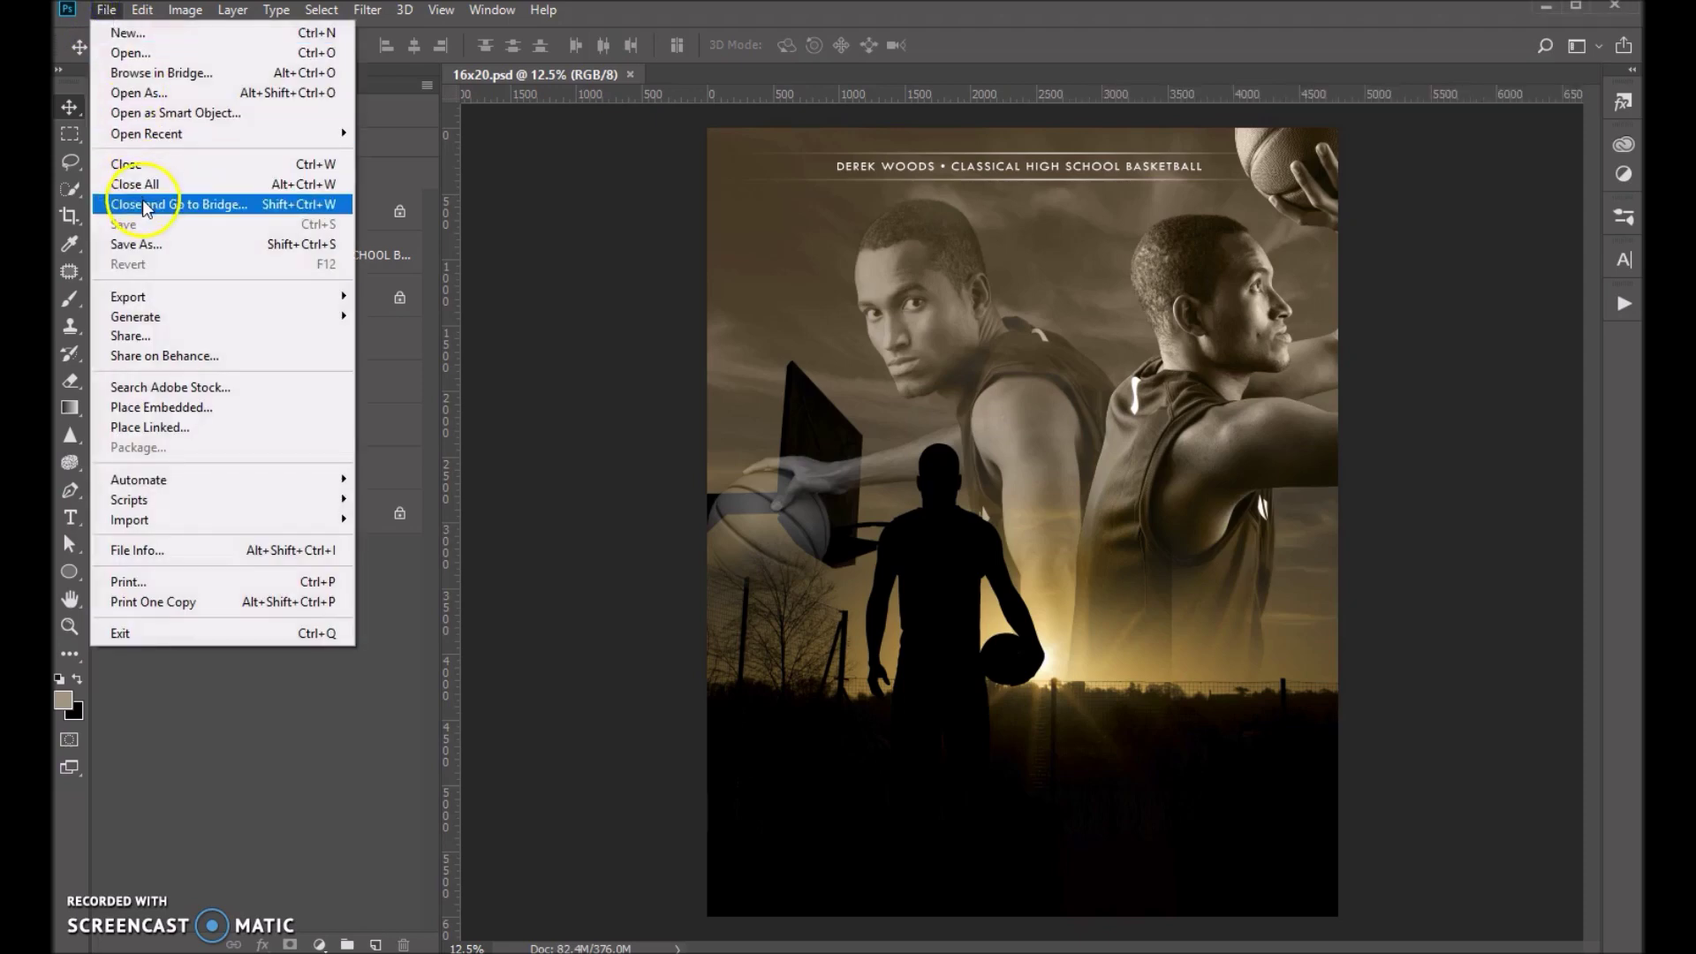
left_click(128, 51)
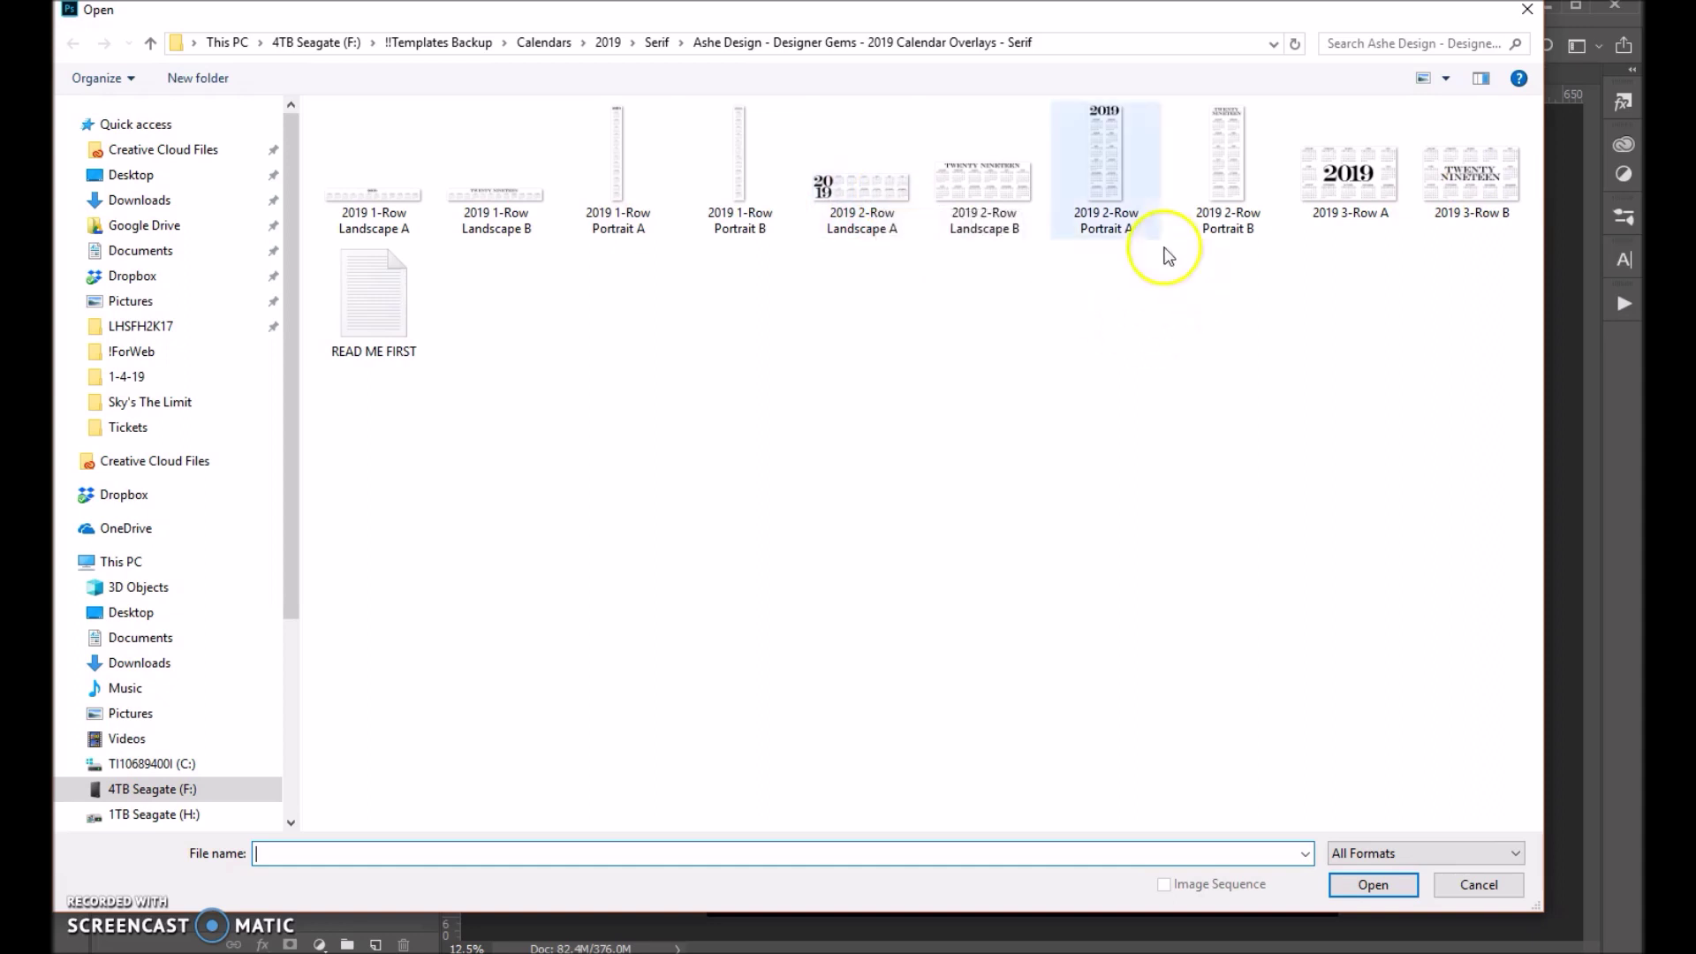
double_click(479, 192)
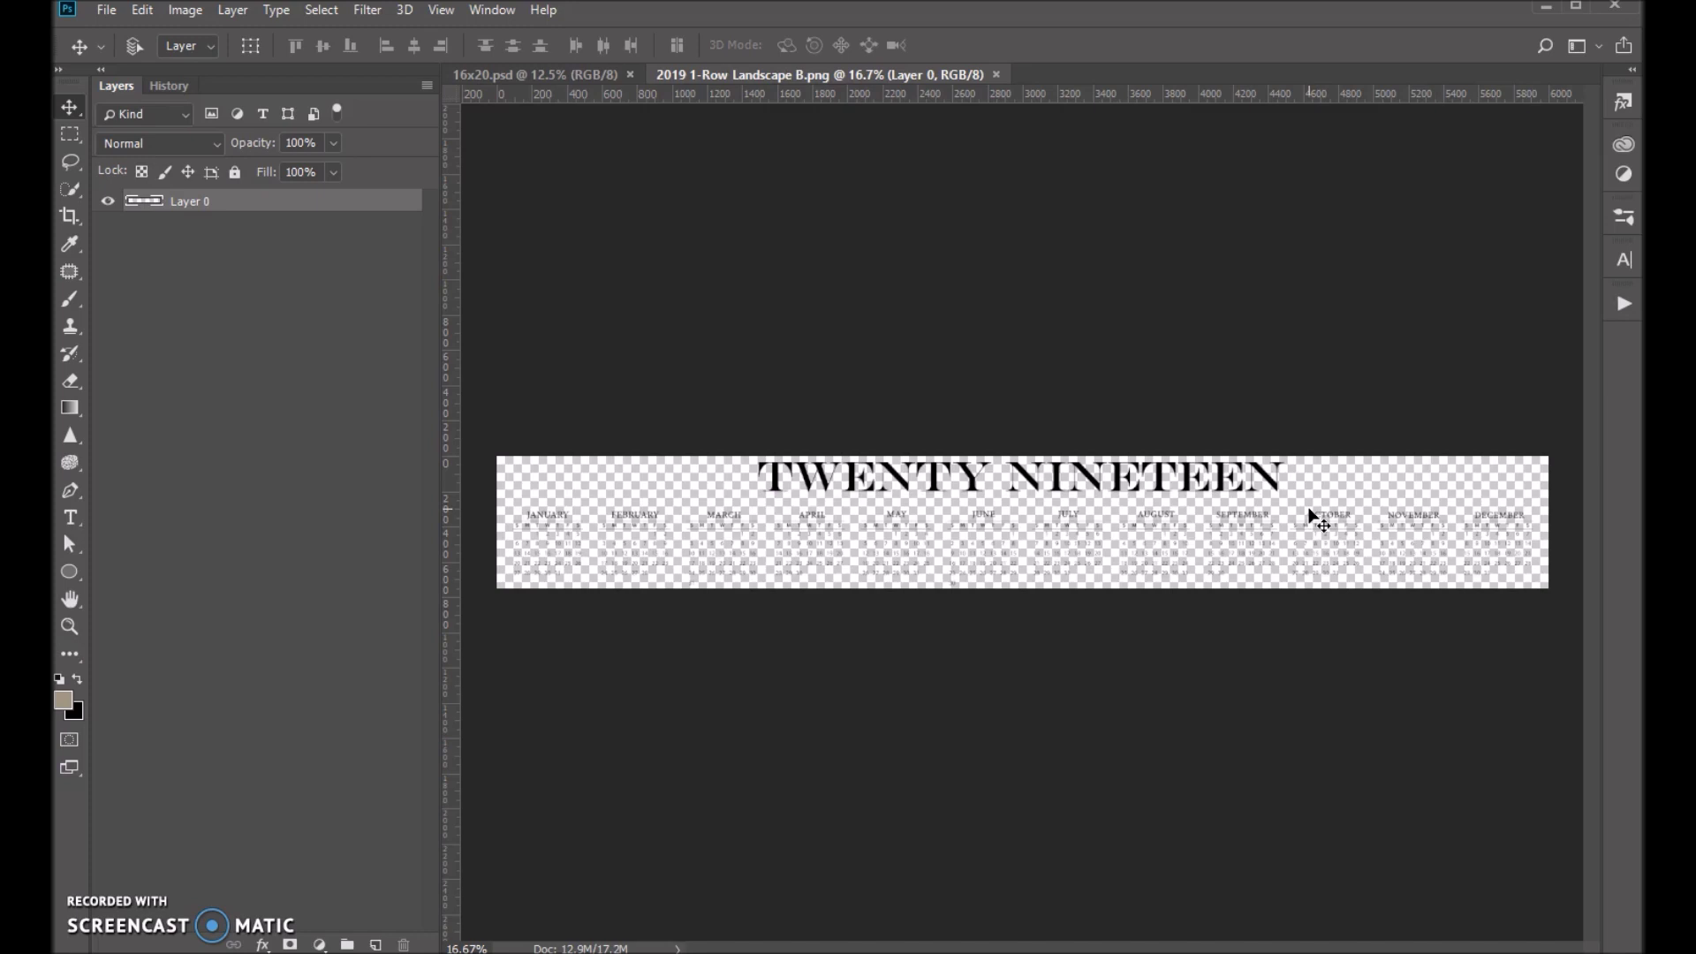
Drag the TWENTY NINETEEN strip into the 16x20.psd poster as Layer 1.
mouse_move(1311, 516)
left_mouse_down()
mouse_move(1307, 473)
mouse_move(386, 209)
left_mouse_up()
Drop the calendar onto the 16x20.psd basketball poster and rename its layer Calendar.
left_click(1025, 476)
left_click_drag(1025, 476, 998, 718)
left_click_drag(1019, 625, 1020, 627)
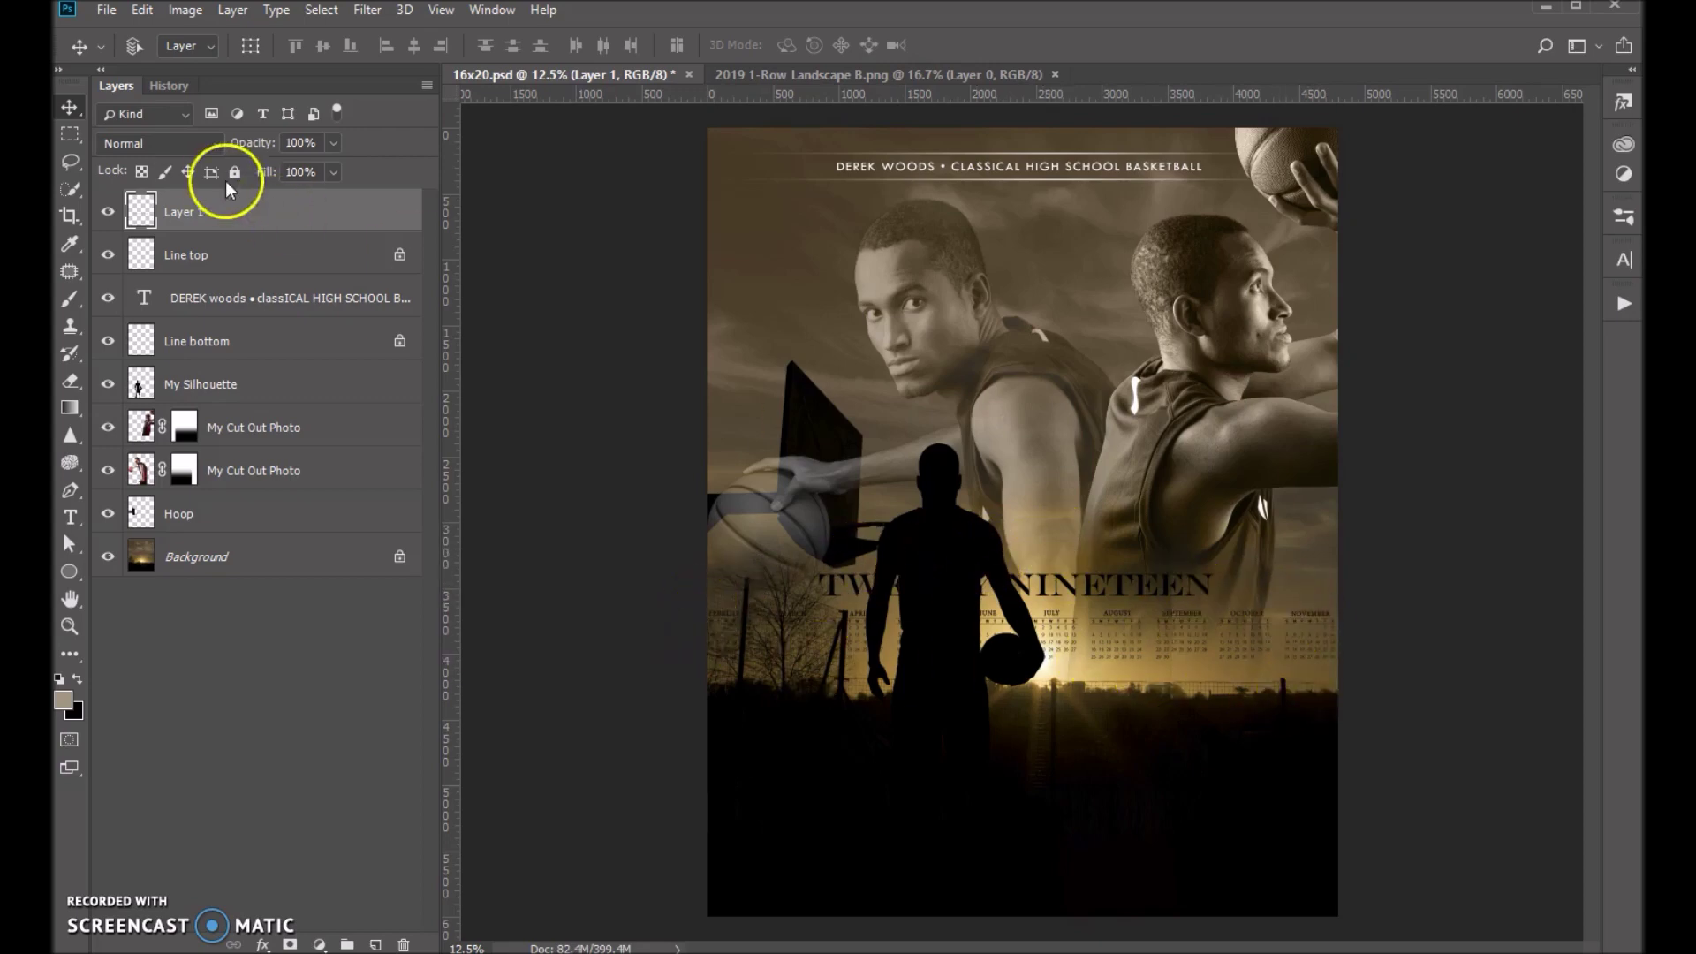
double_click(172, 209)
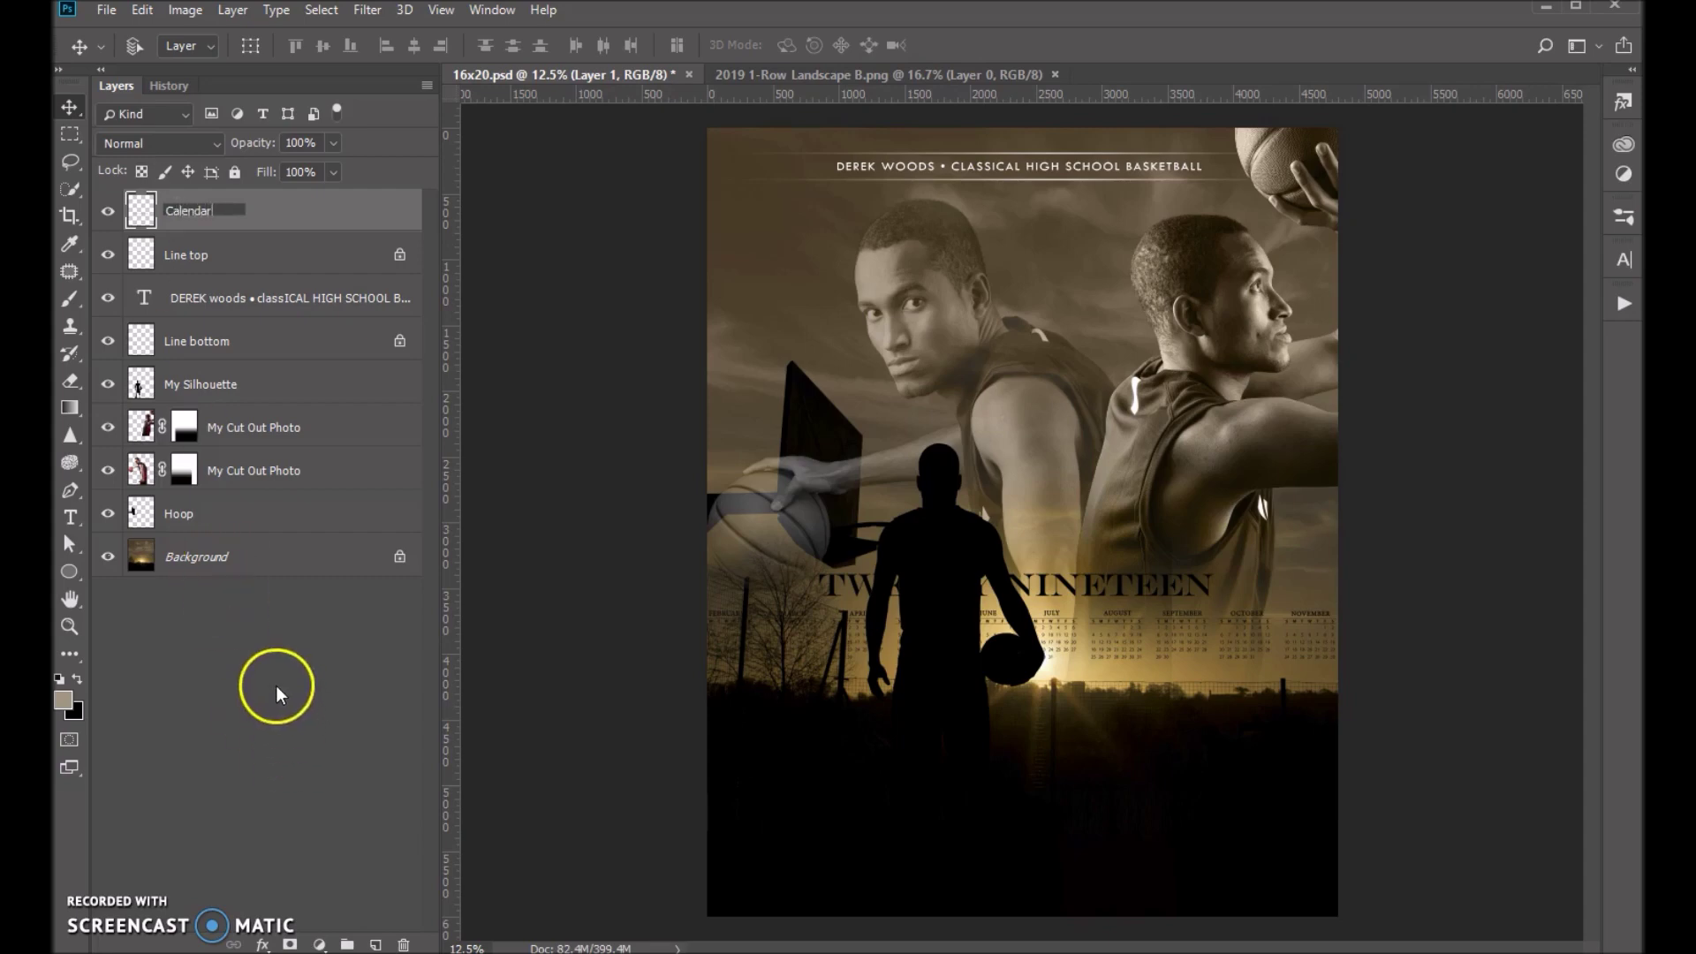
left_click(853, 380)
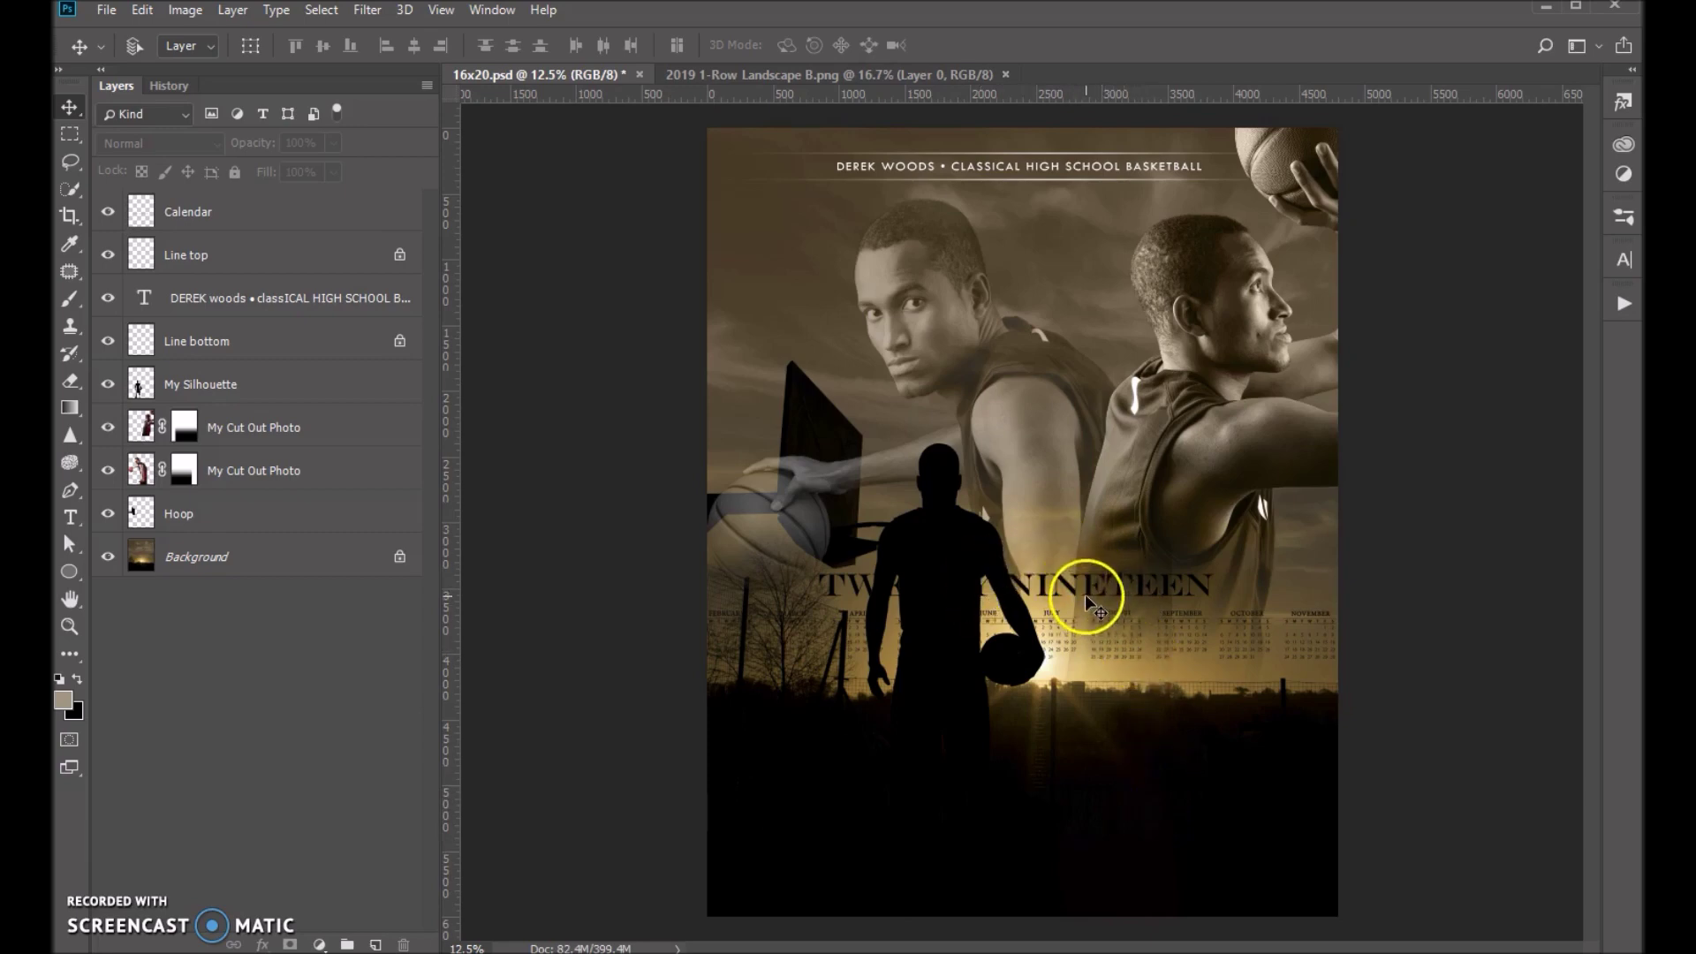
Lock transparent pixels on the Calendar layer and make white the foreground colour.
left_click(244, 220)
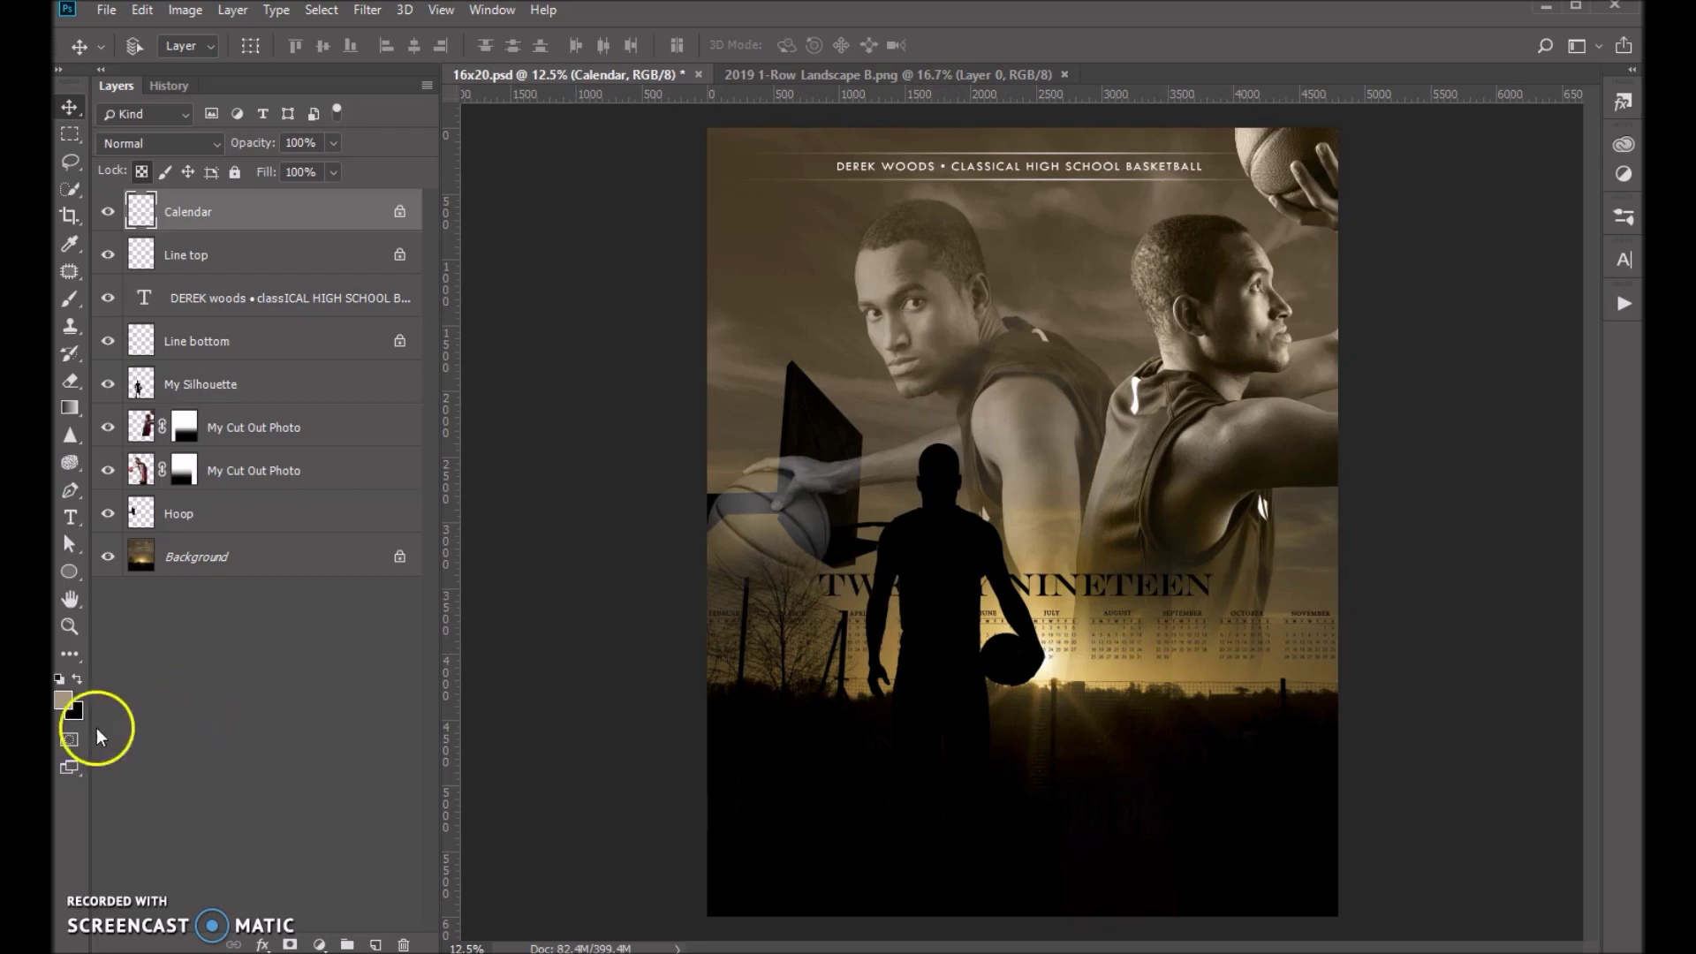
left_click(59, 678)
left_click(77, 678)
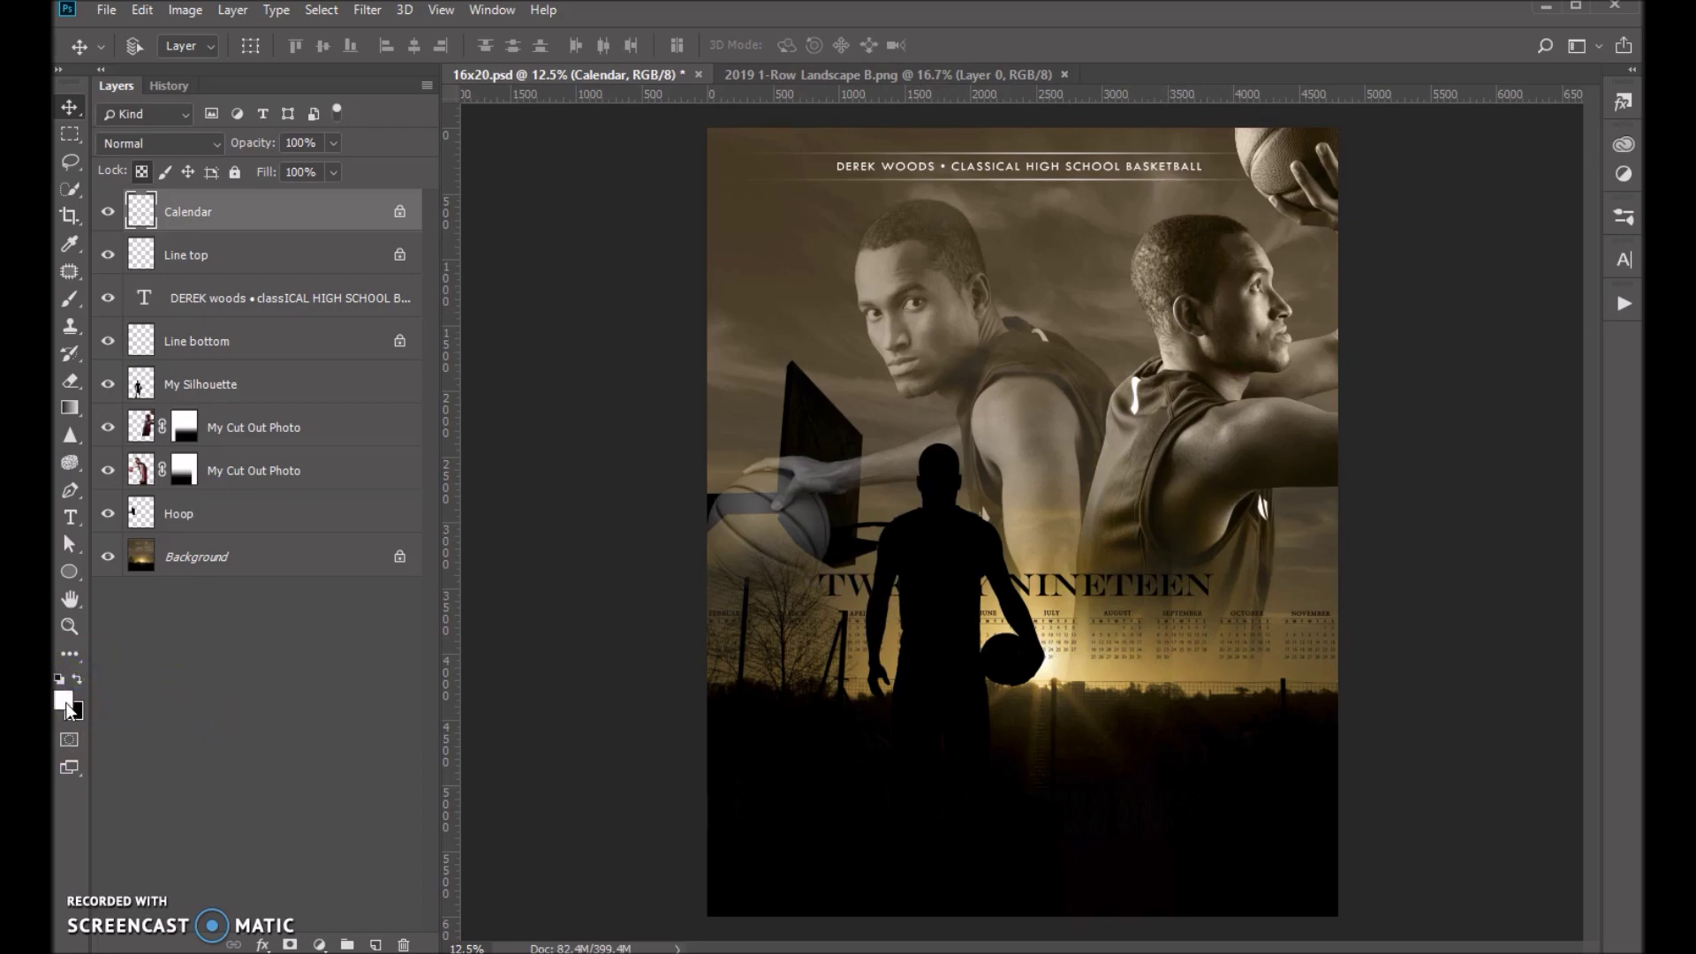
Fill the Calendar layer with White so its title and month grid turn white.
left_click(142, 10)
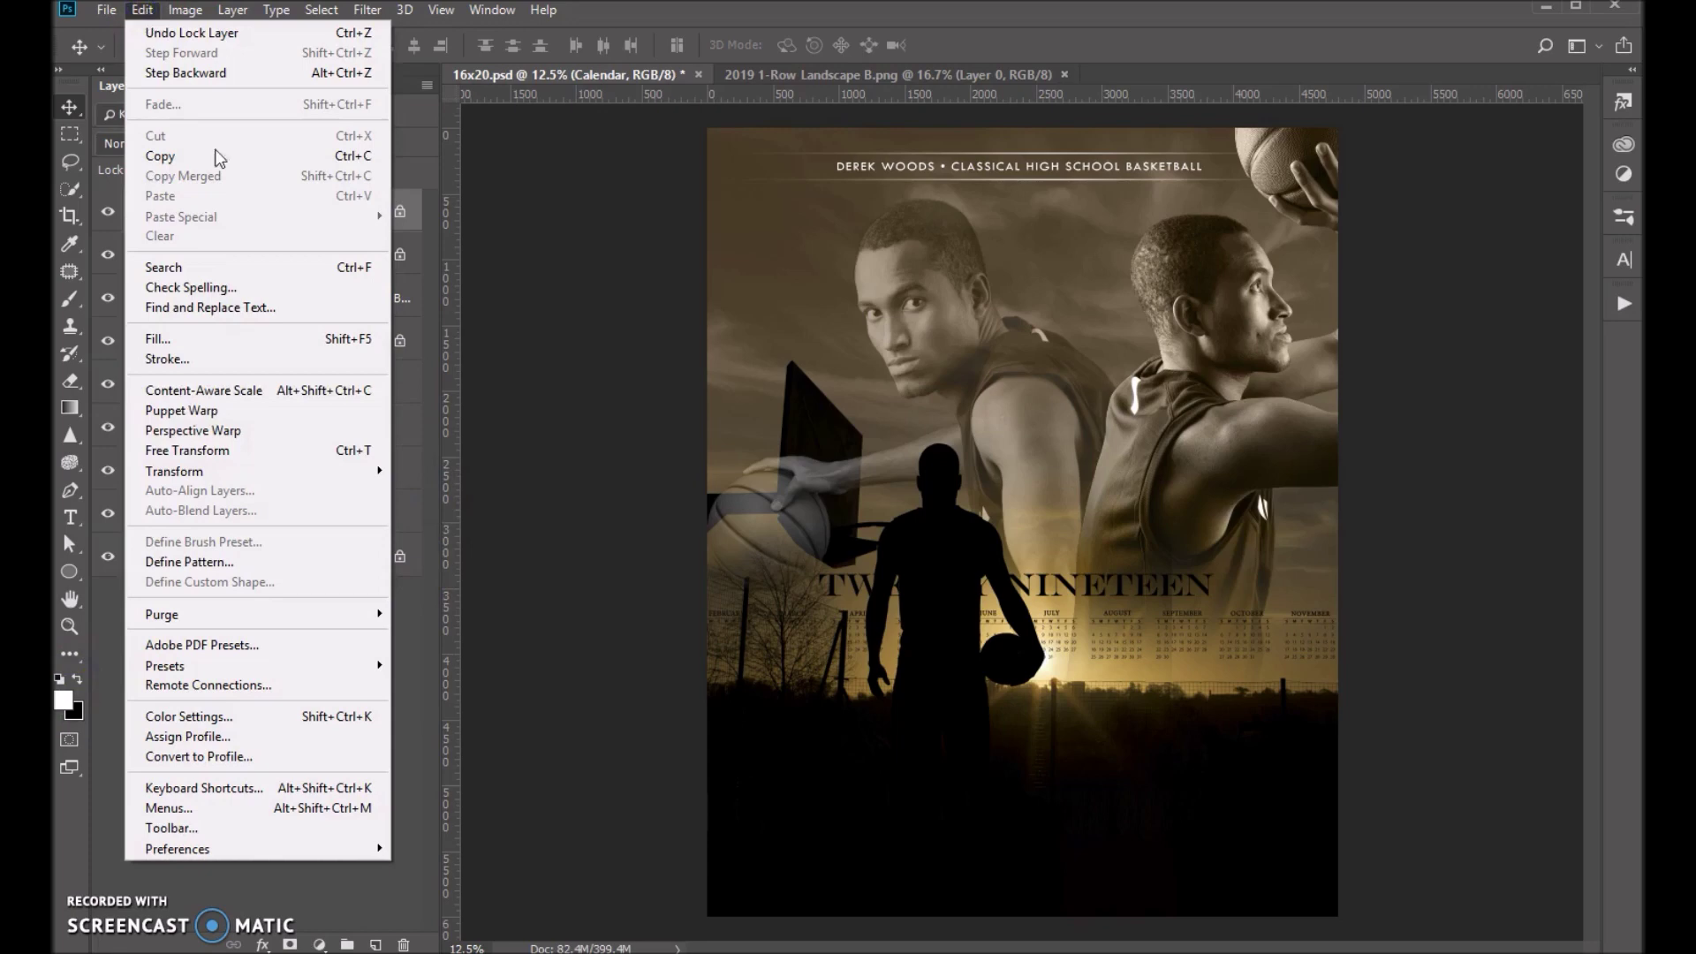
left_click(177, 340)
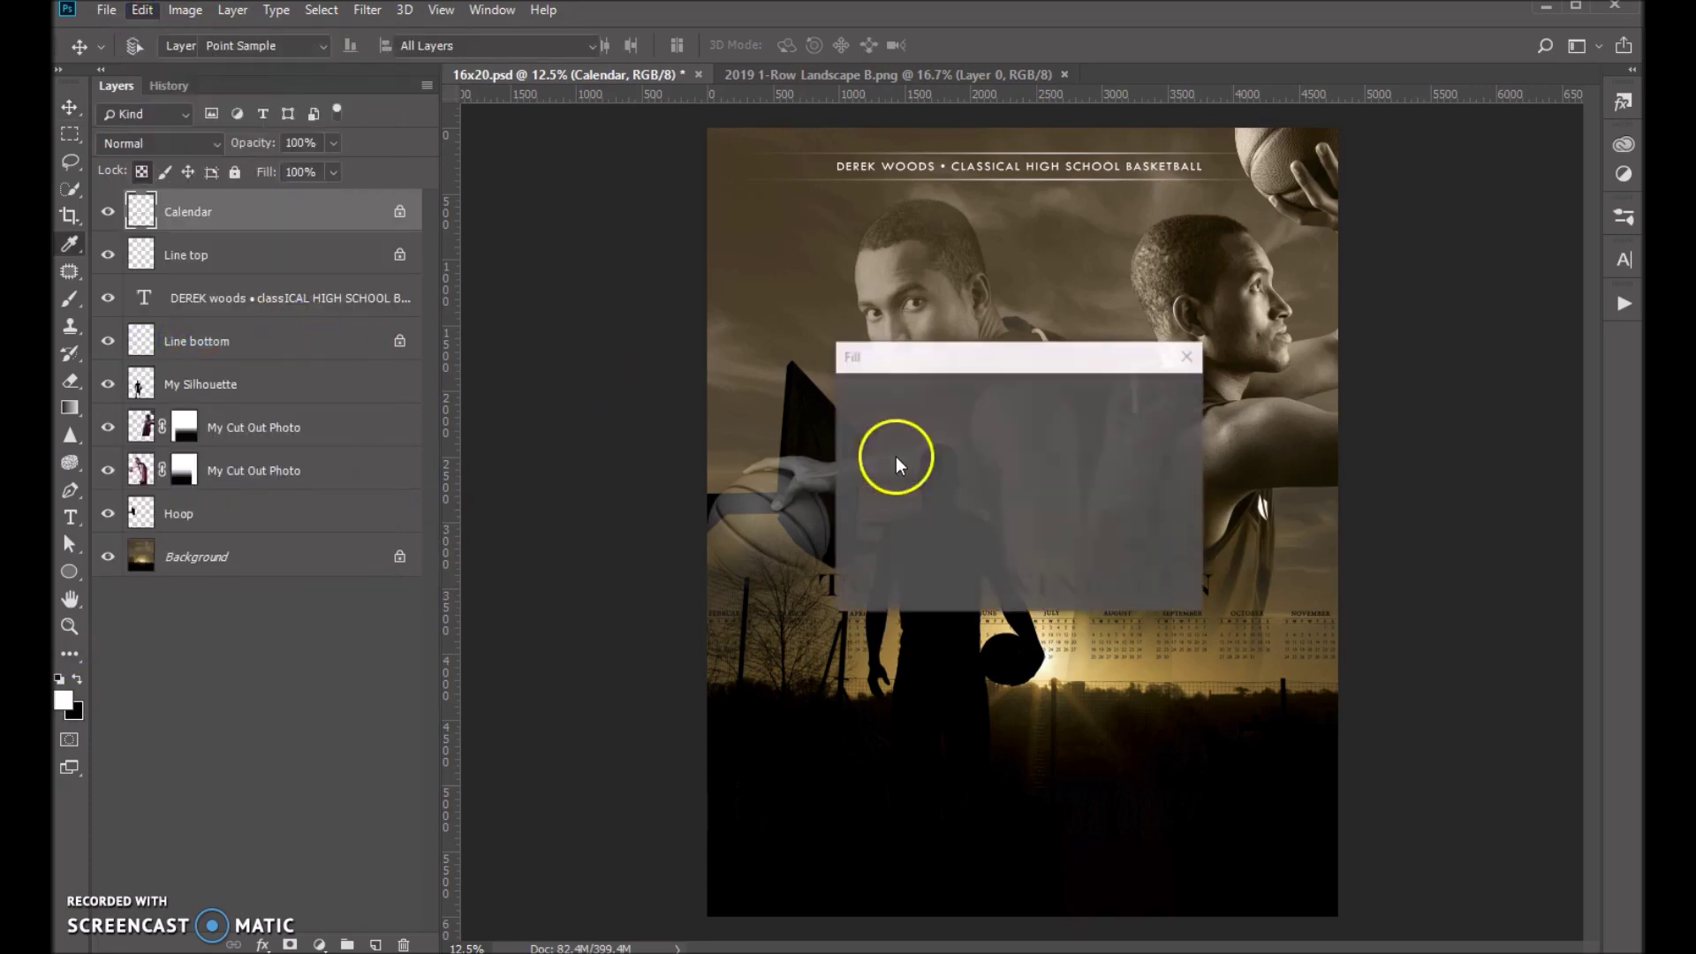
left_click(1021, 394)
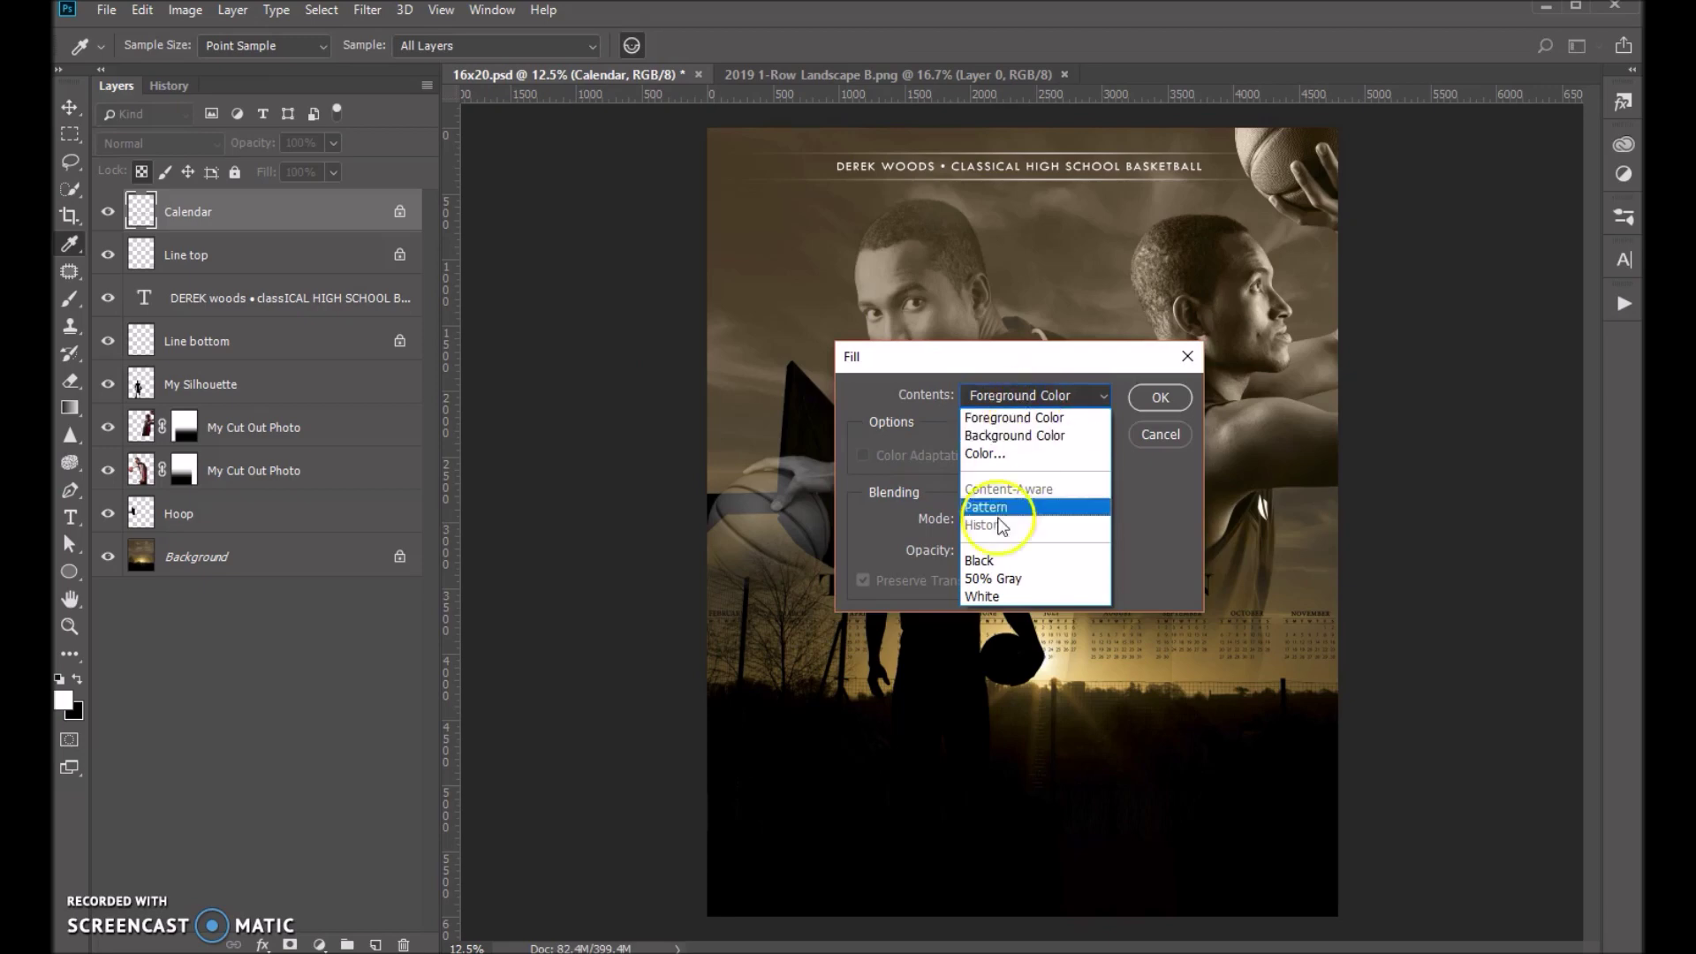
left_click(987, 599)
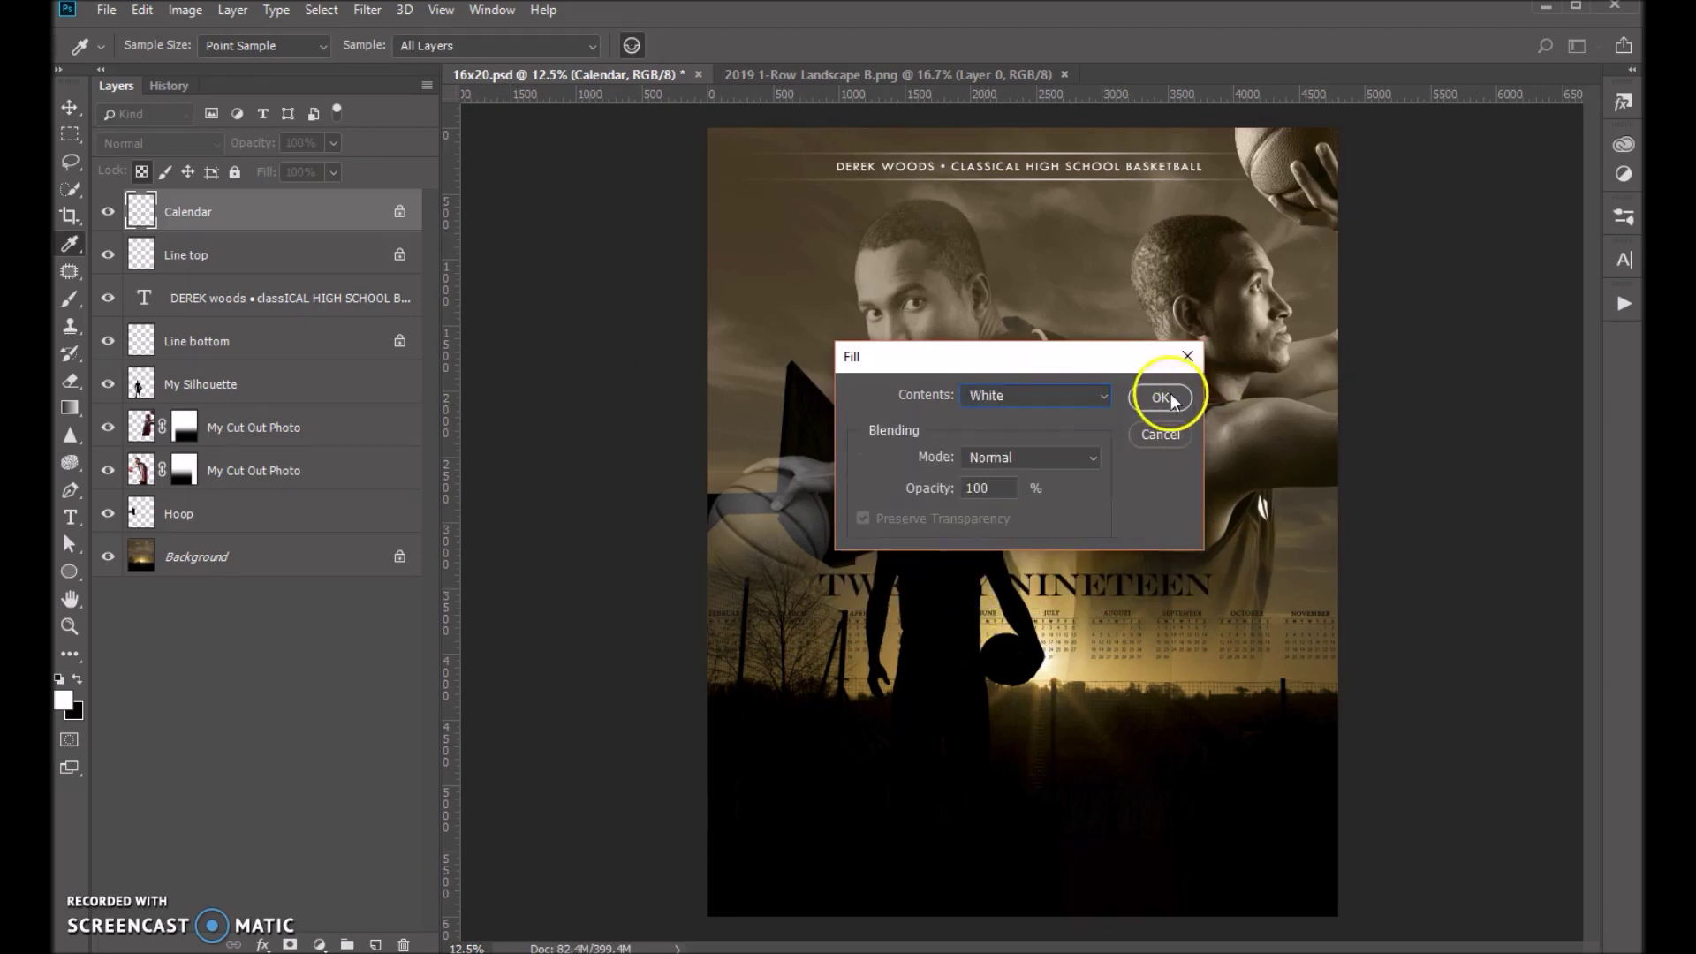
left_click(1163, 397)
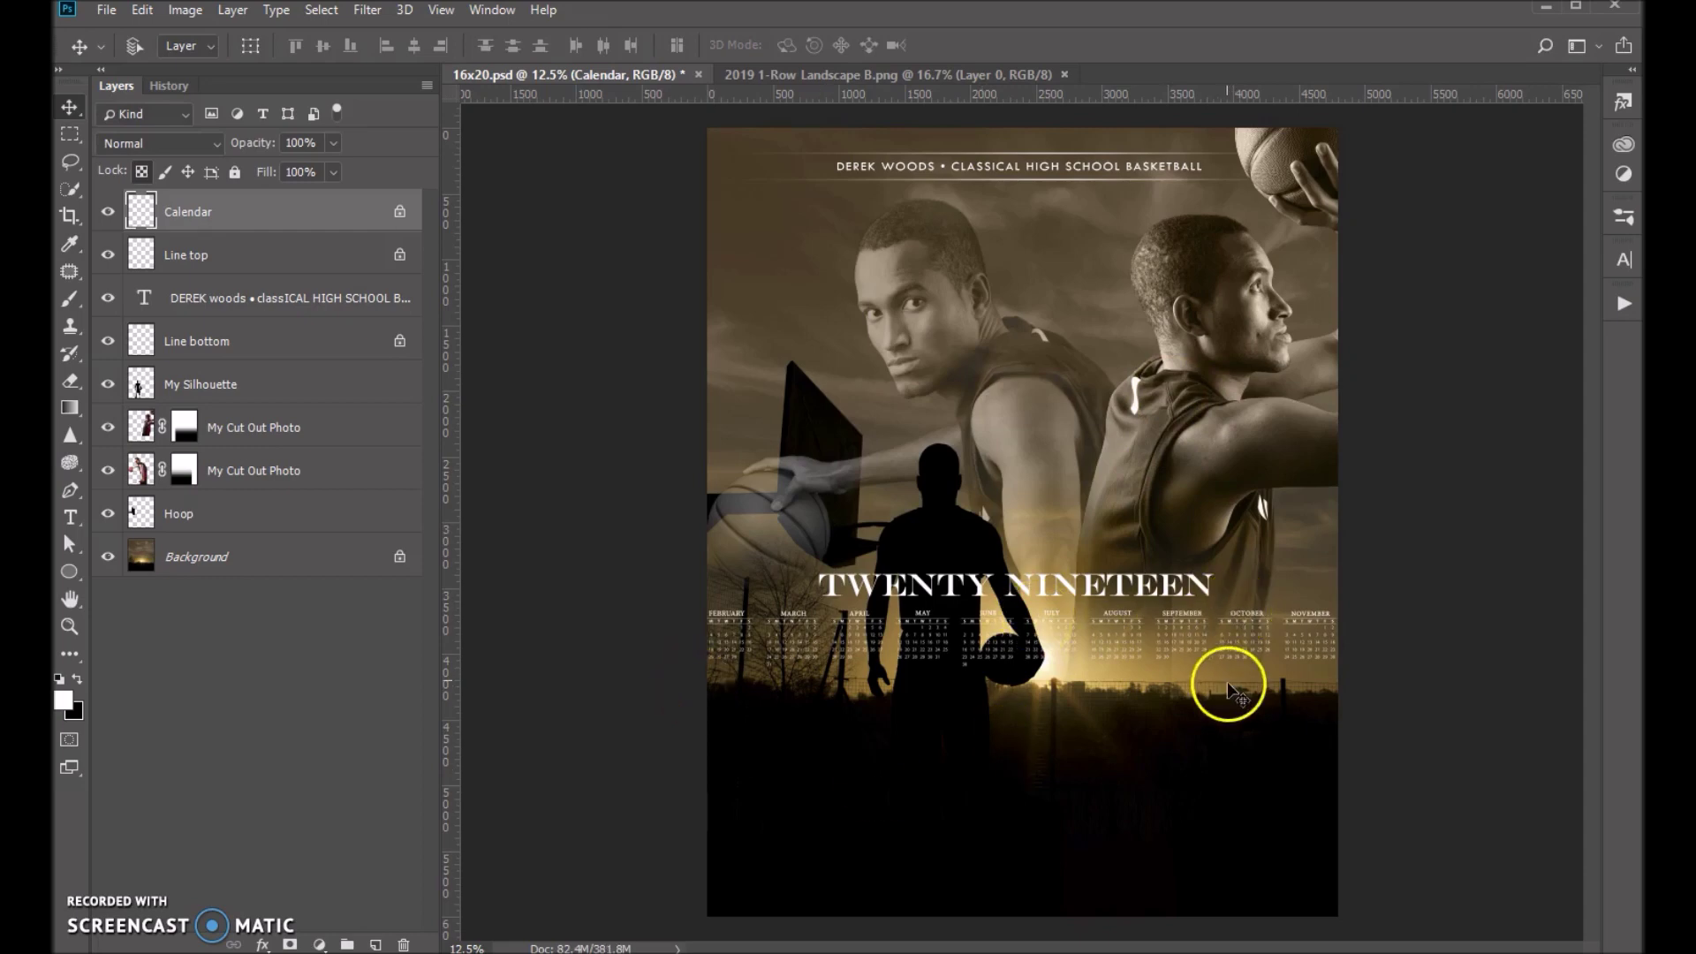
Move the white calendar down near the poster's bottom edge.
key("ctrl+plus")
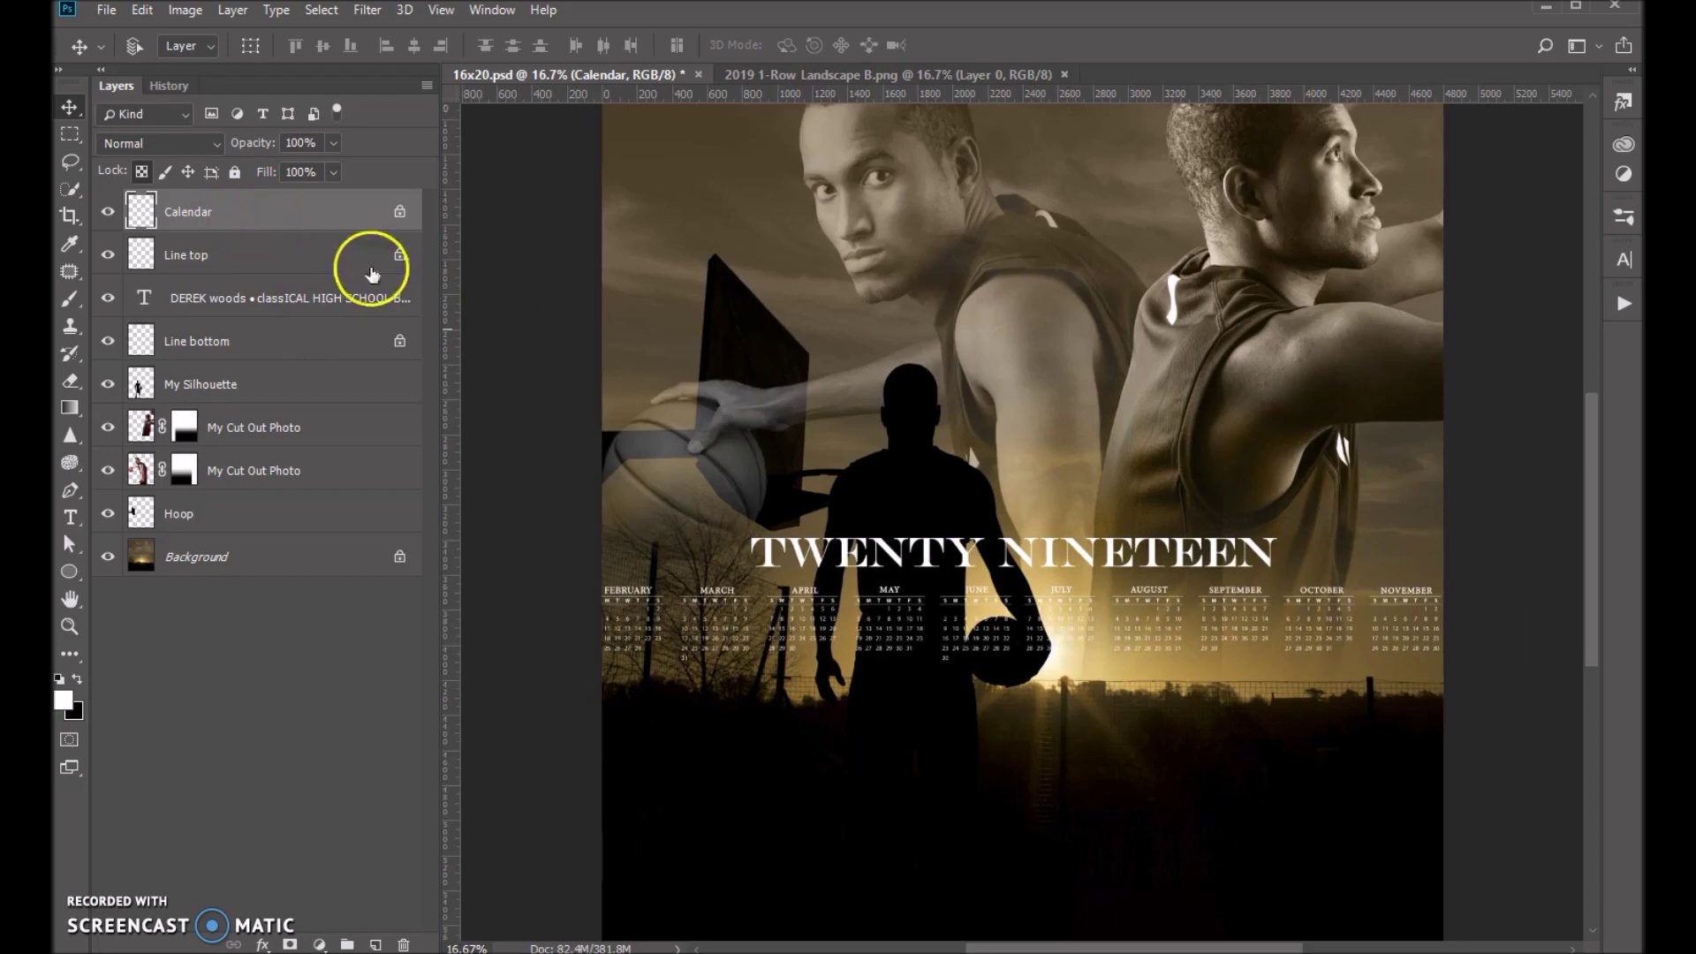
left_click_drag(1017, 586, 1138, 822)
left_click(1343, 771)
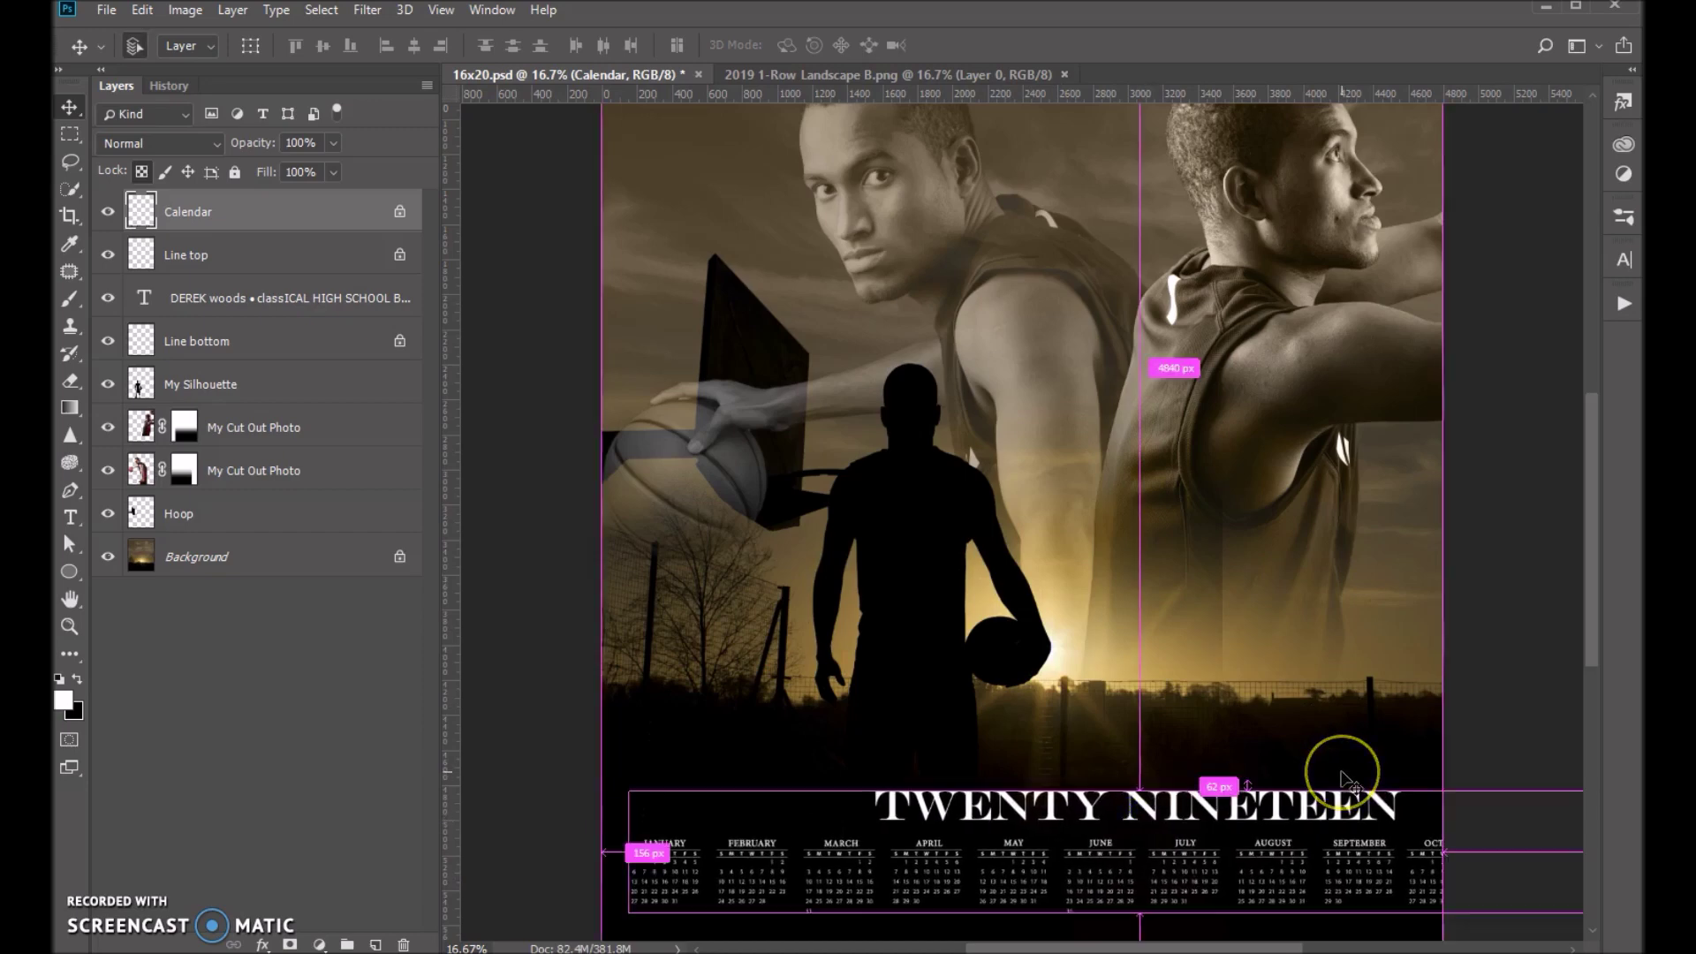
Scale the calendar to about 75% with Free Transform so all twelve months fit.
key("ctrl+t")
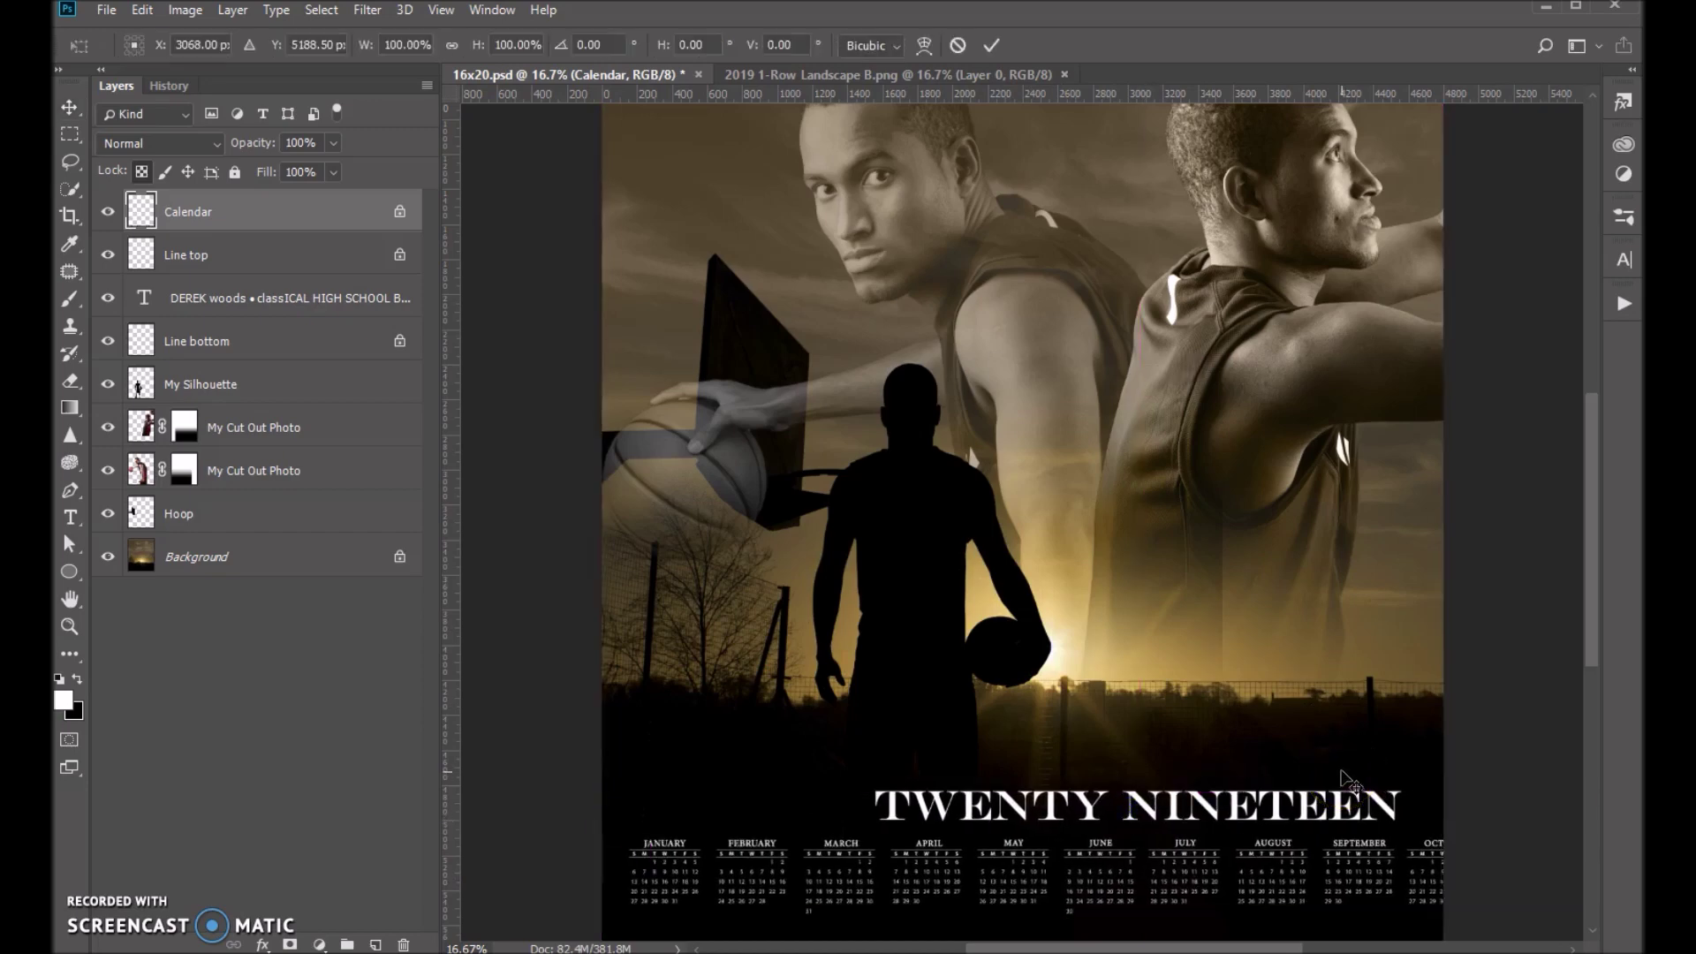
left_click(1336, 766)
key("ctrl+minus")
left_click(1296, 492)
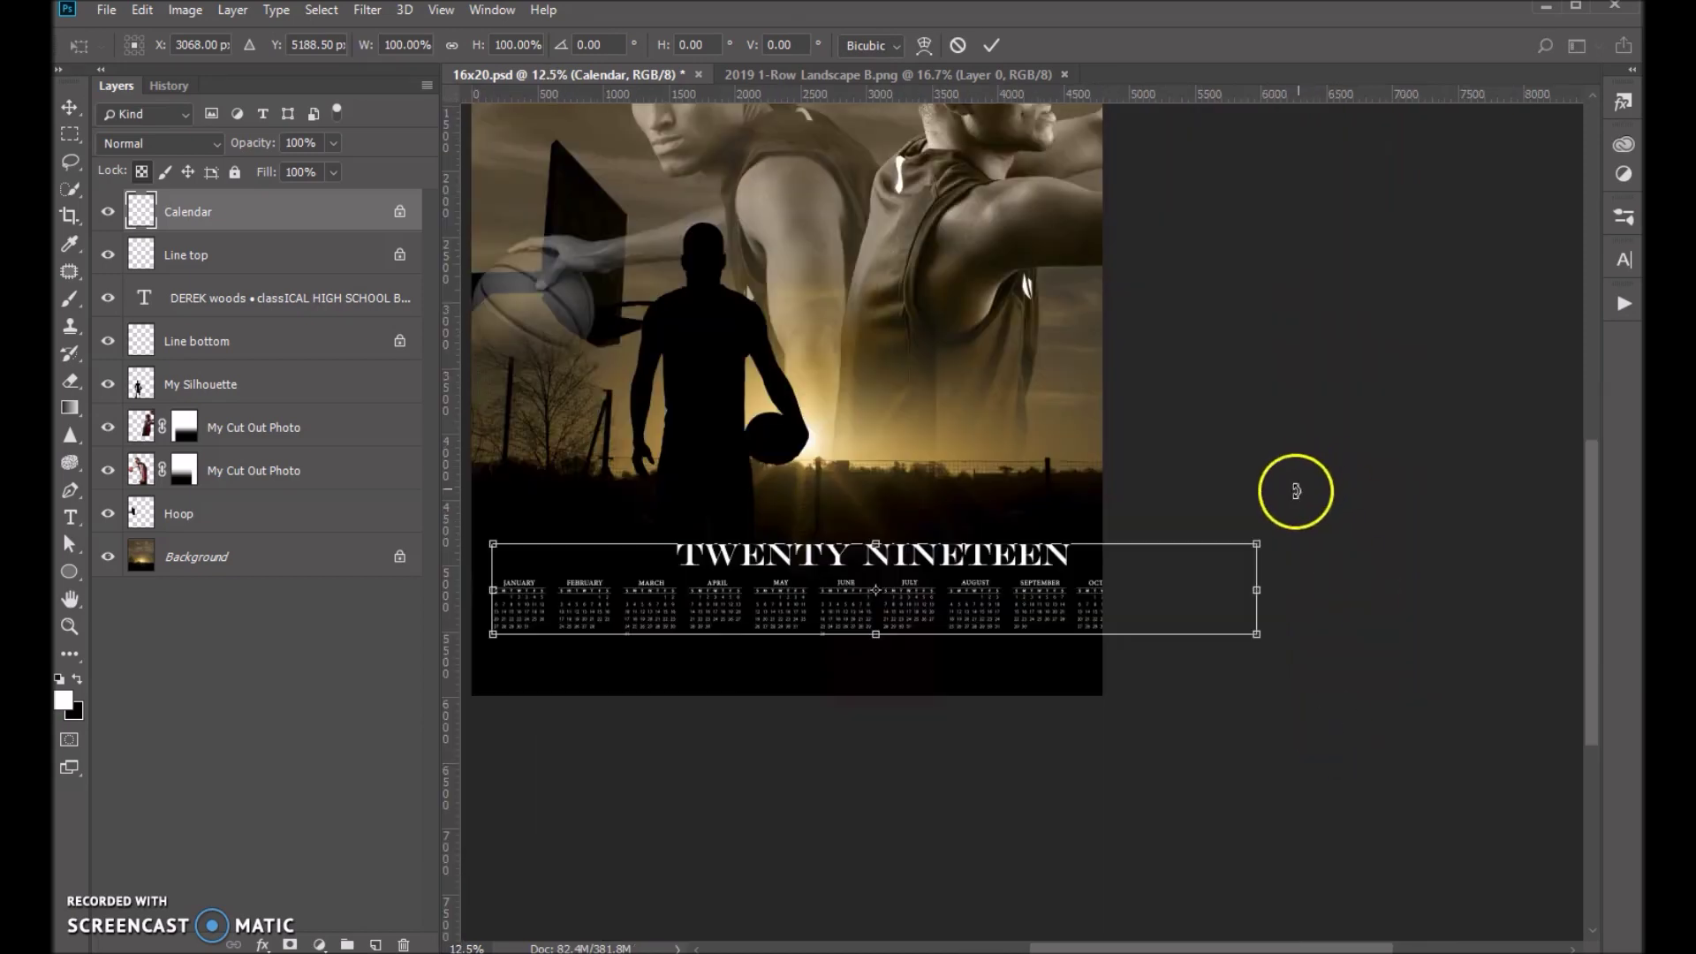
left_click(1261, 558)
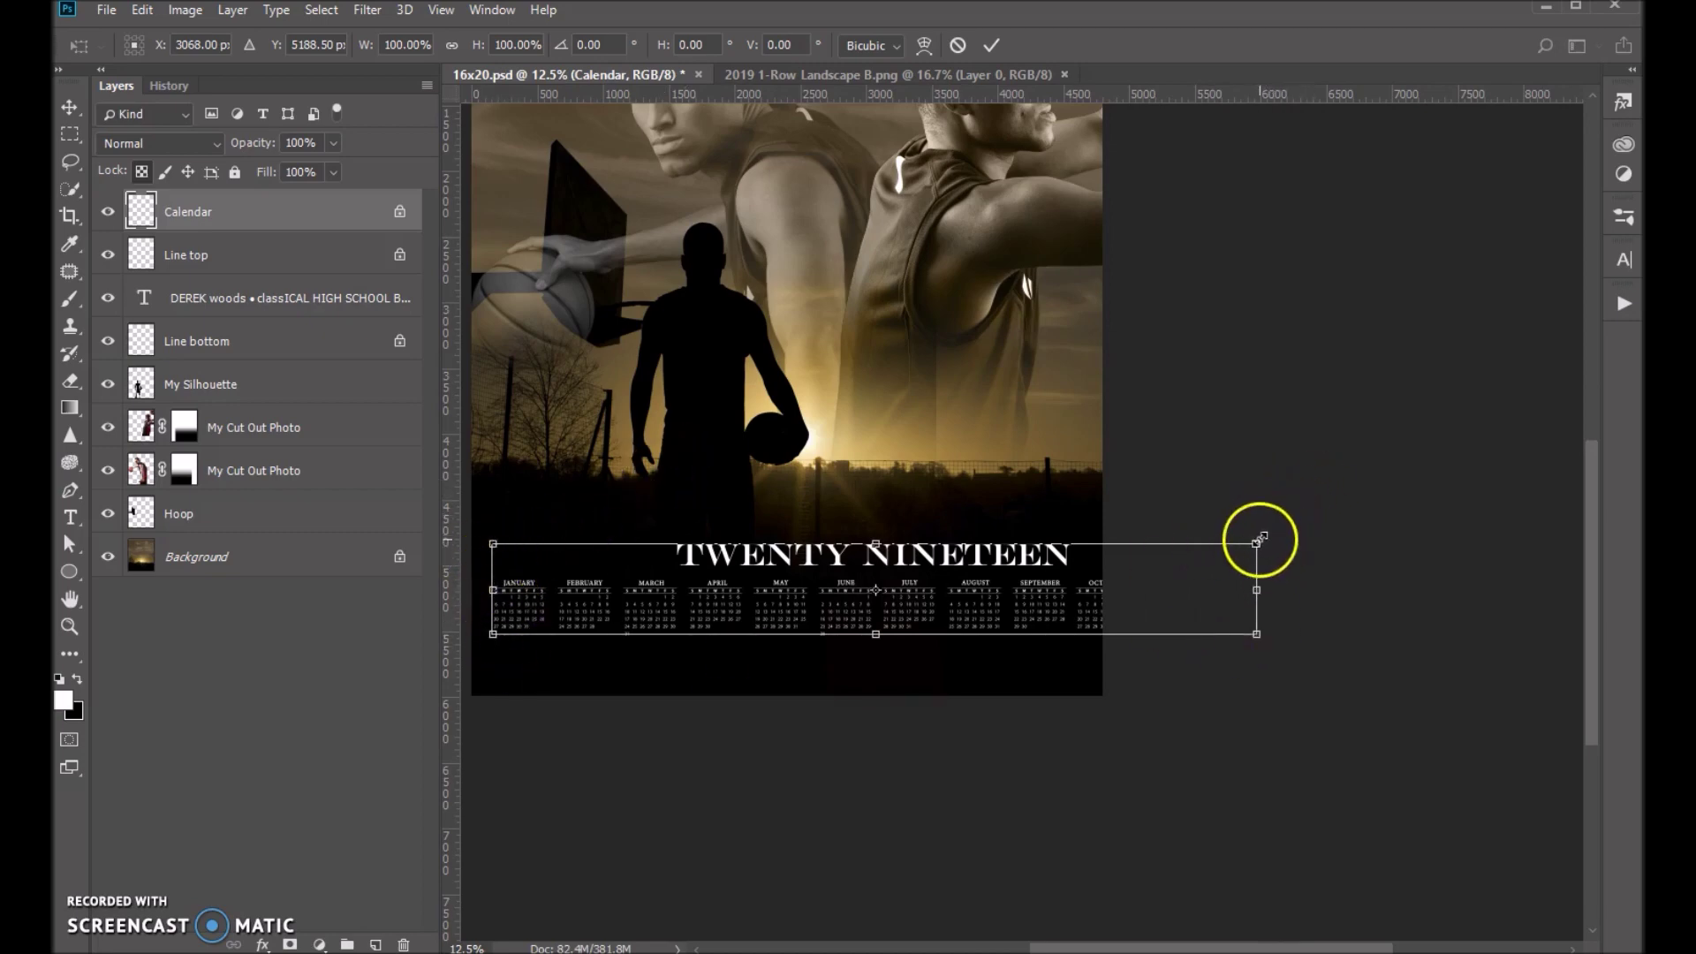
left_click_drag(1260, 538, 1075, 611)
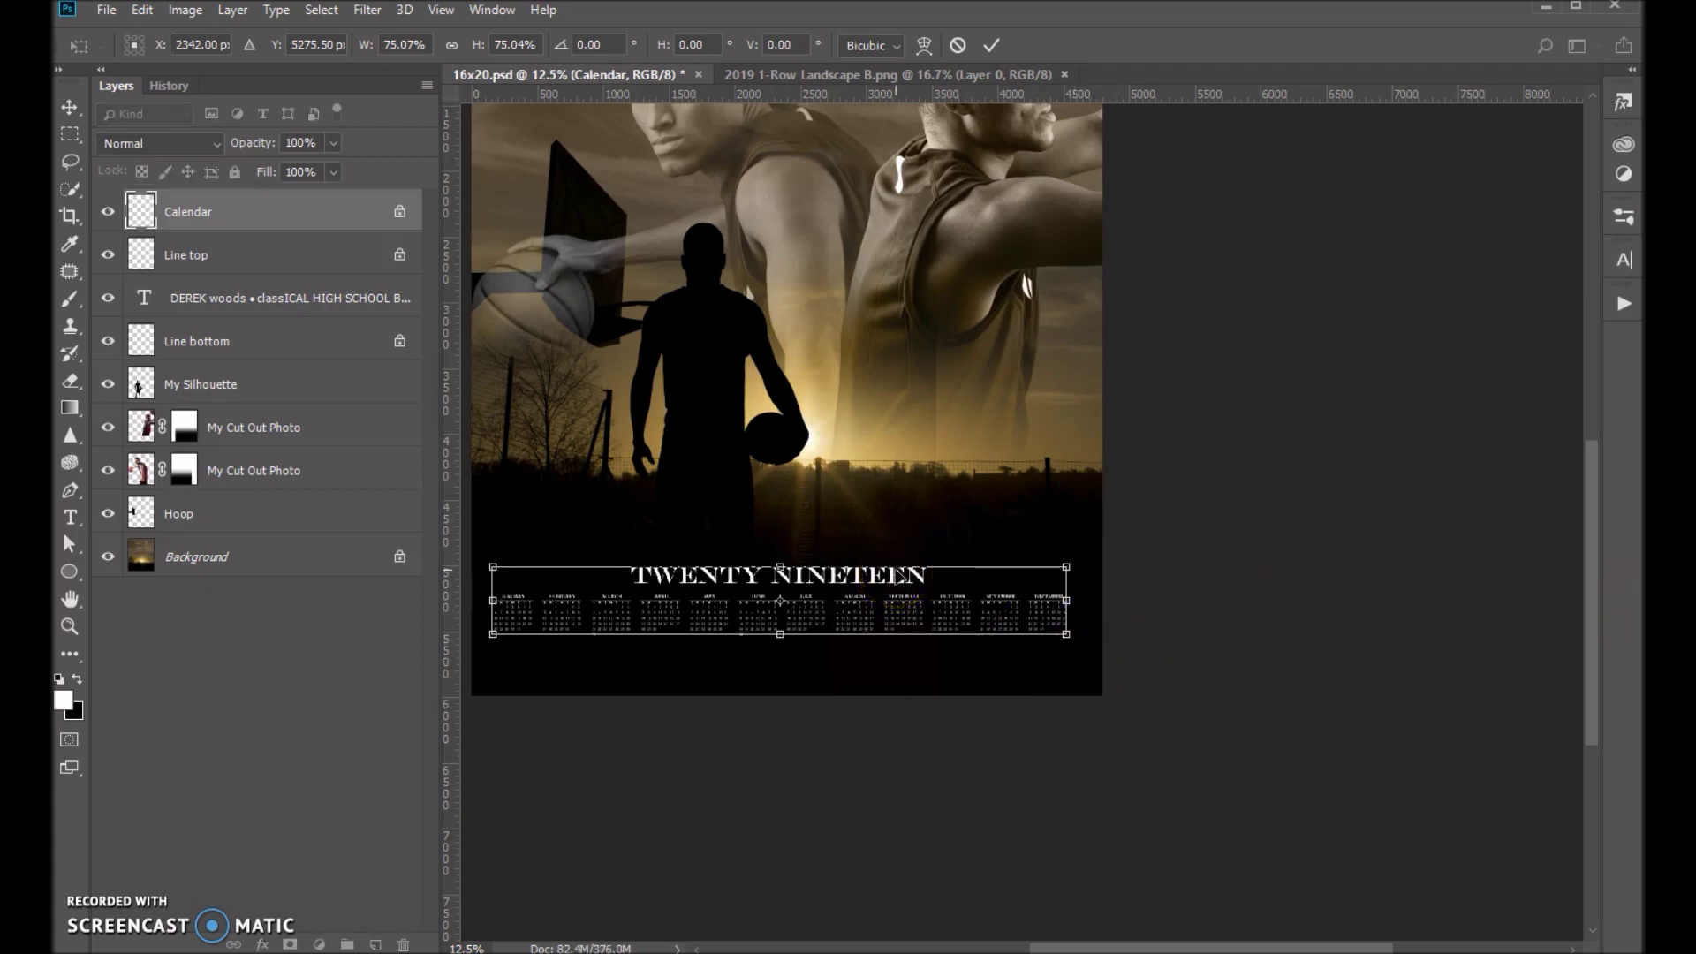
key("Return")
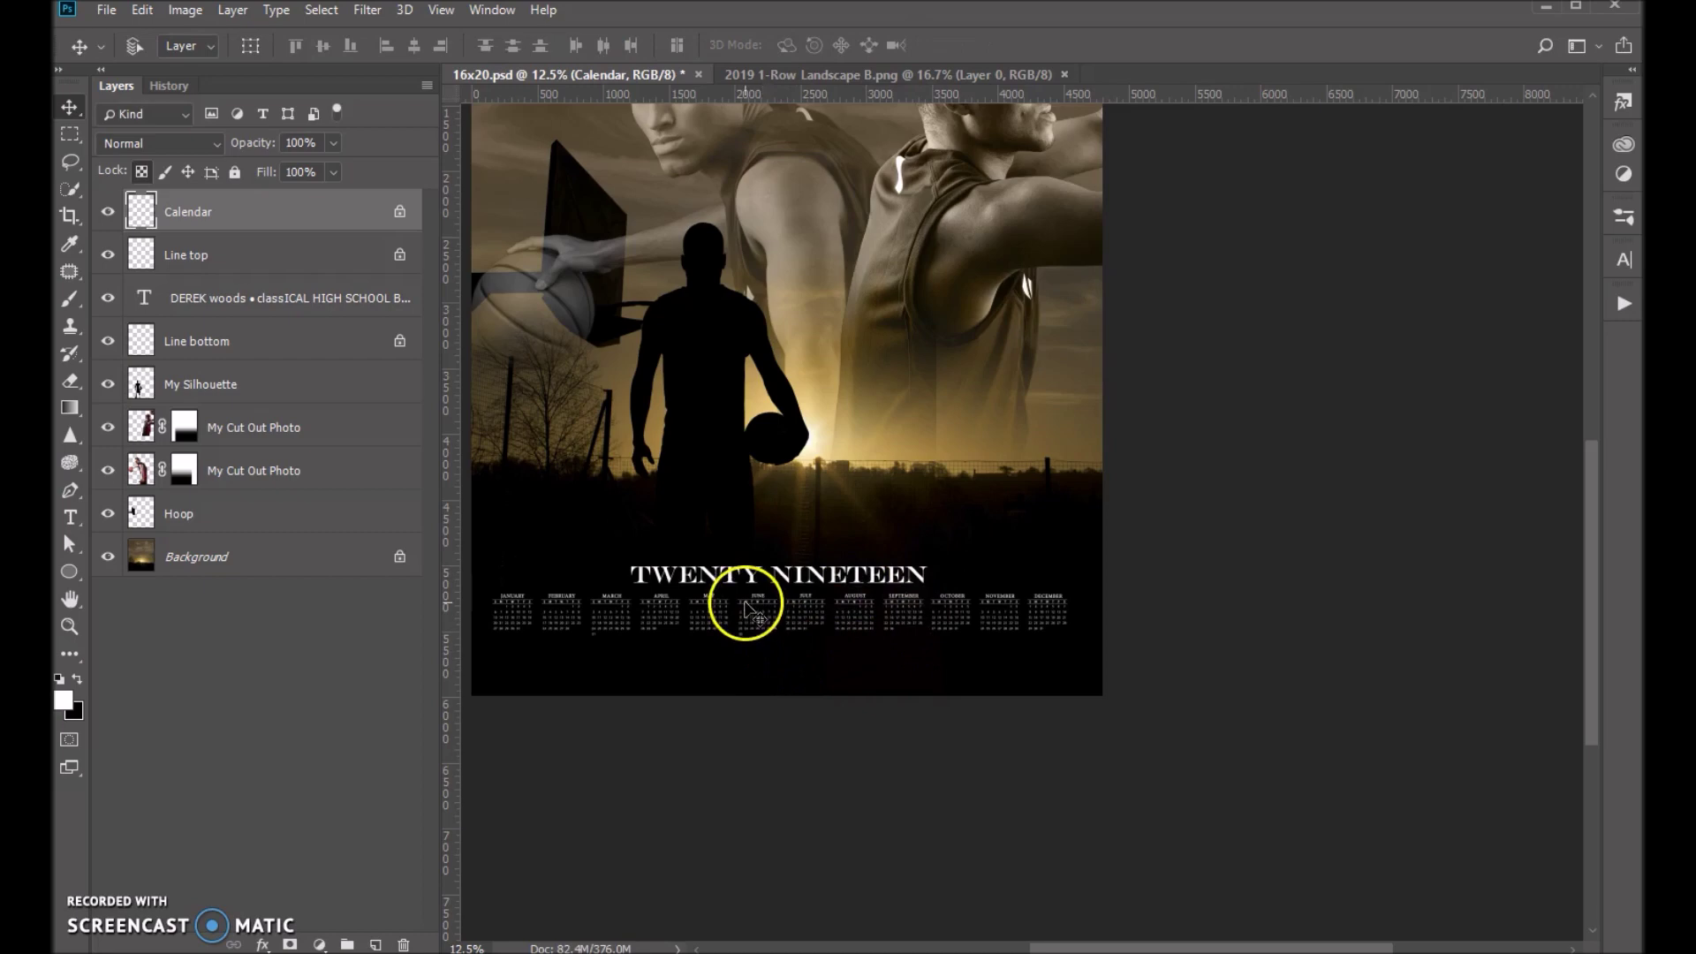
Position the scaled calendar centred horizontally along the poster's bottom edge.
left_click(745, 602)
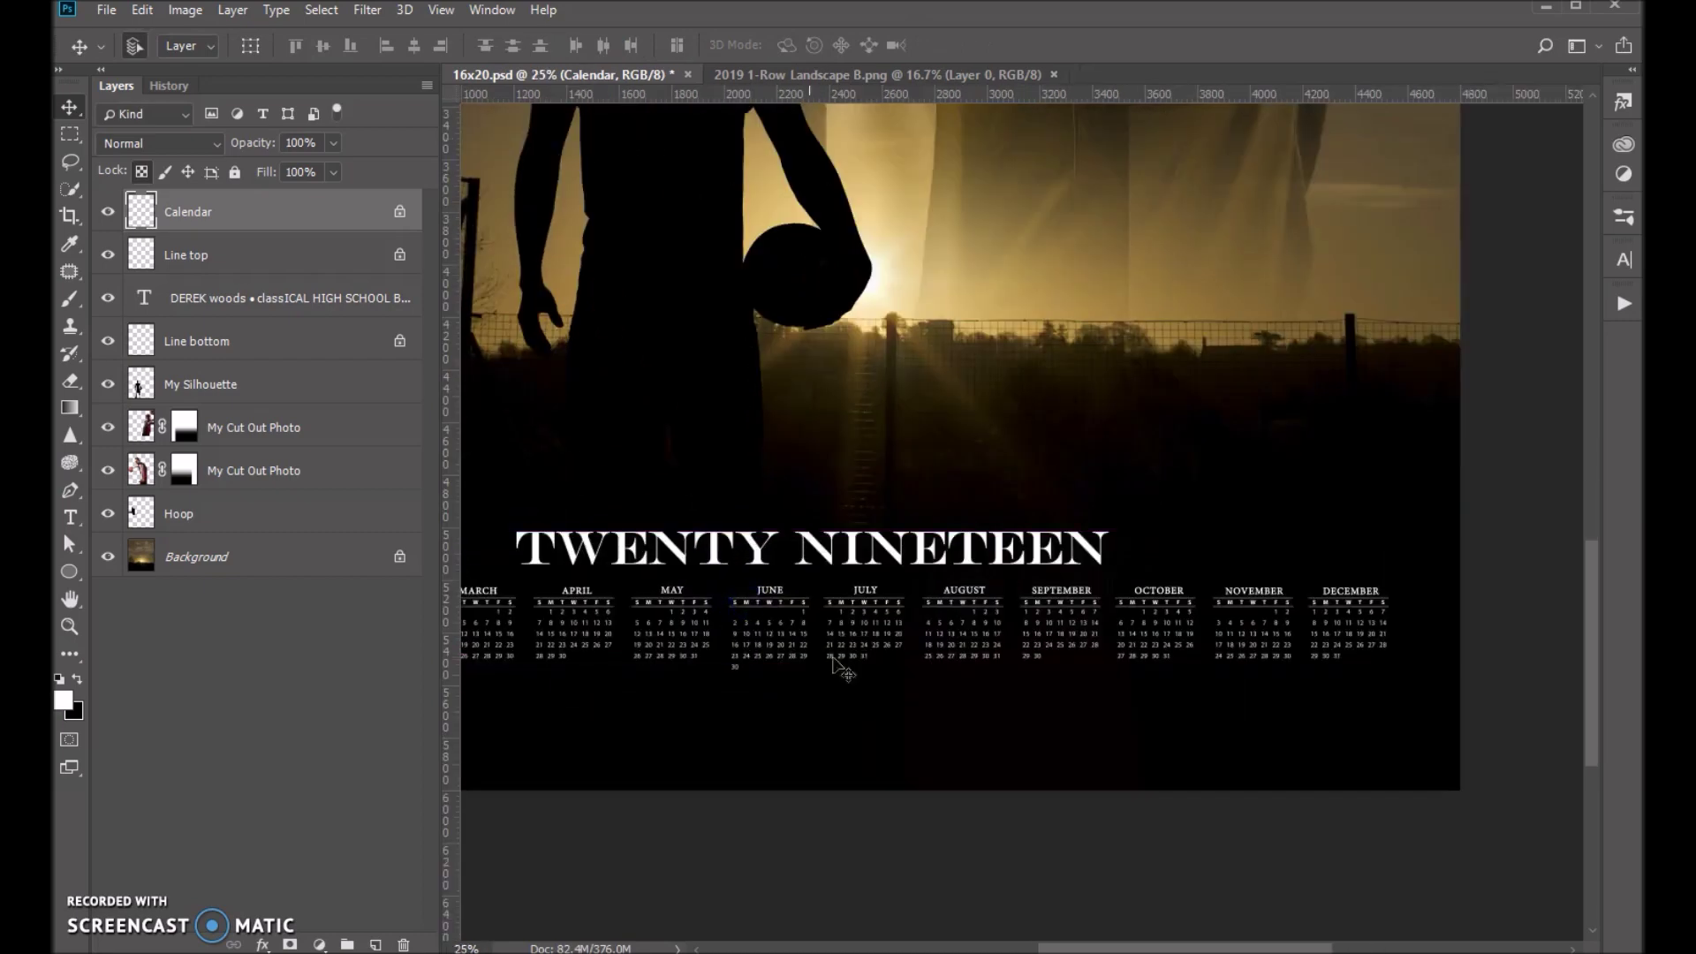
left_click_drag(1047, 554, 1275, 605)
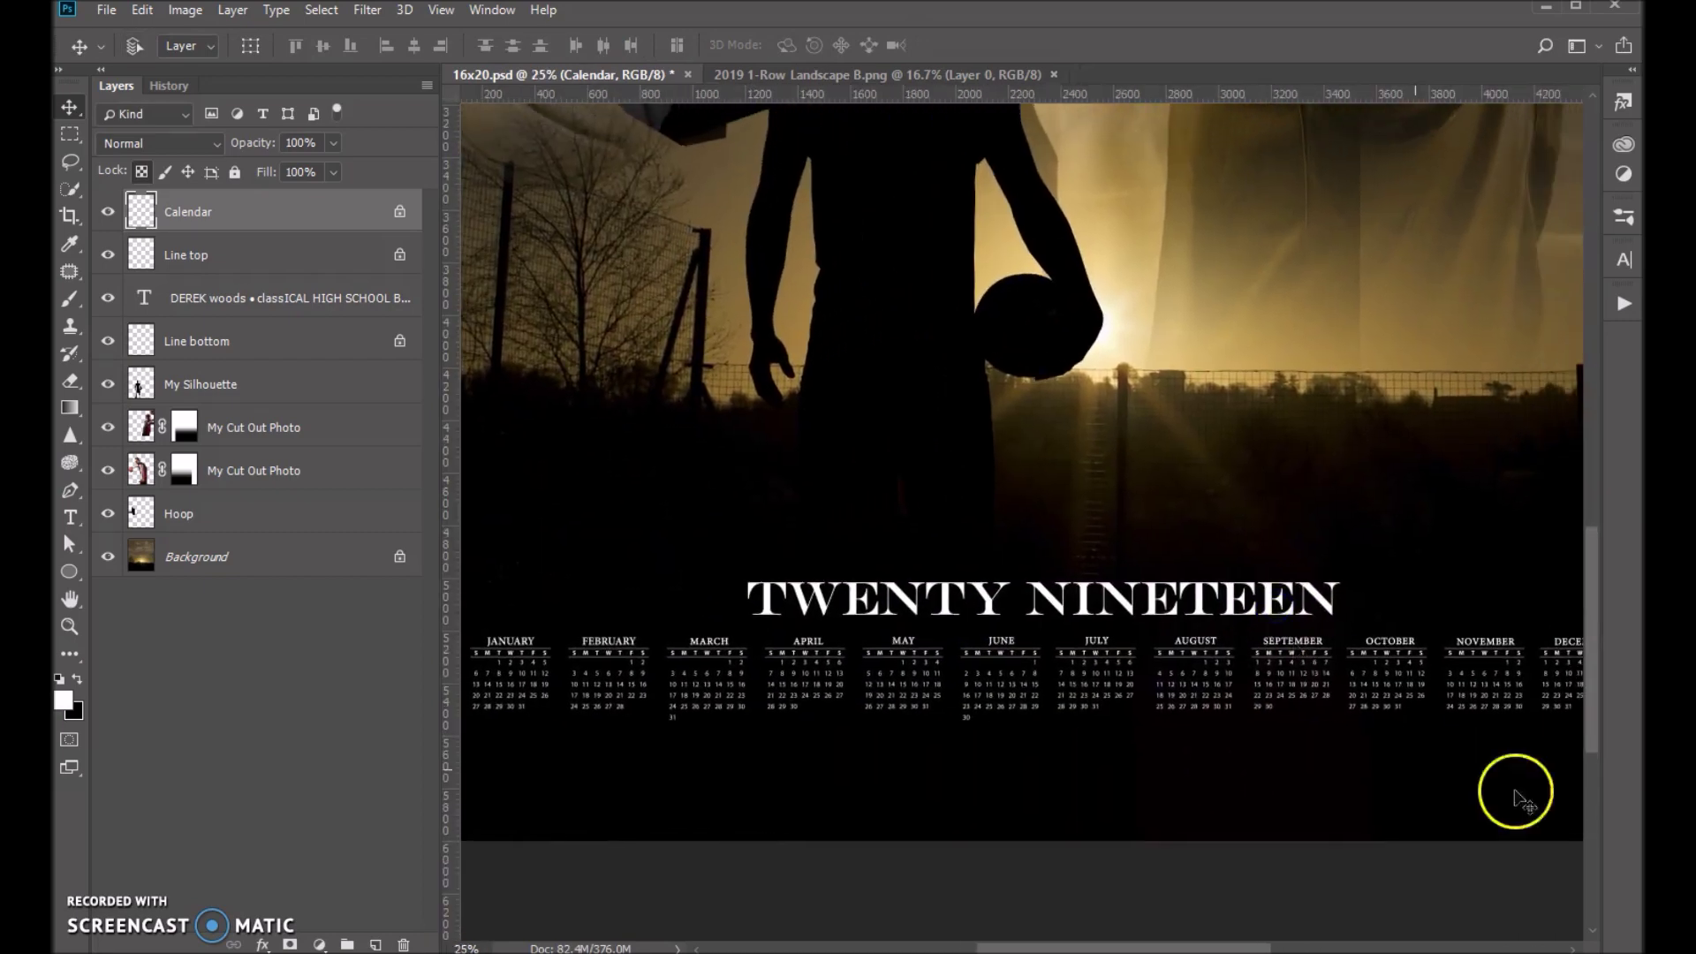
left_click(1122, 686, "alt")
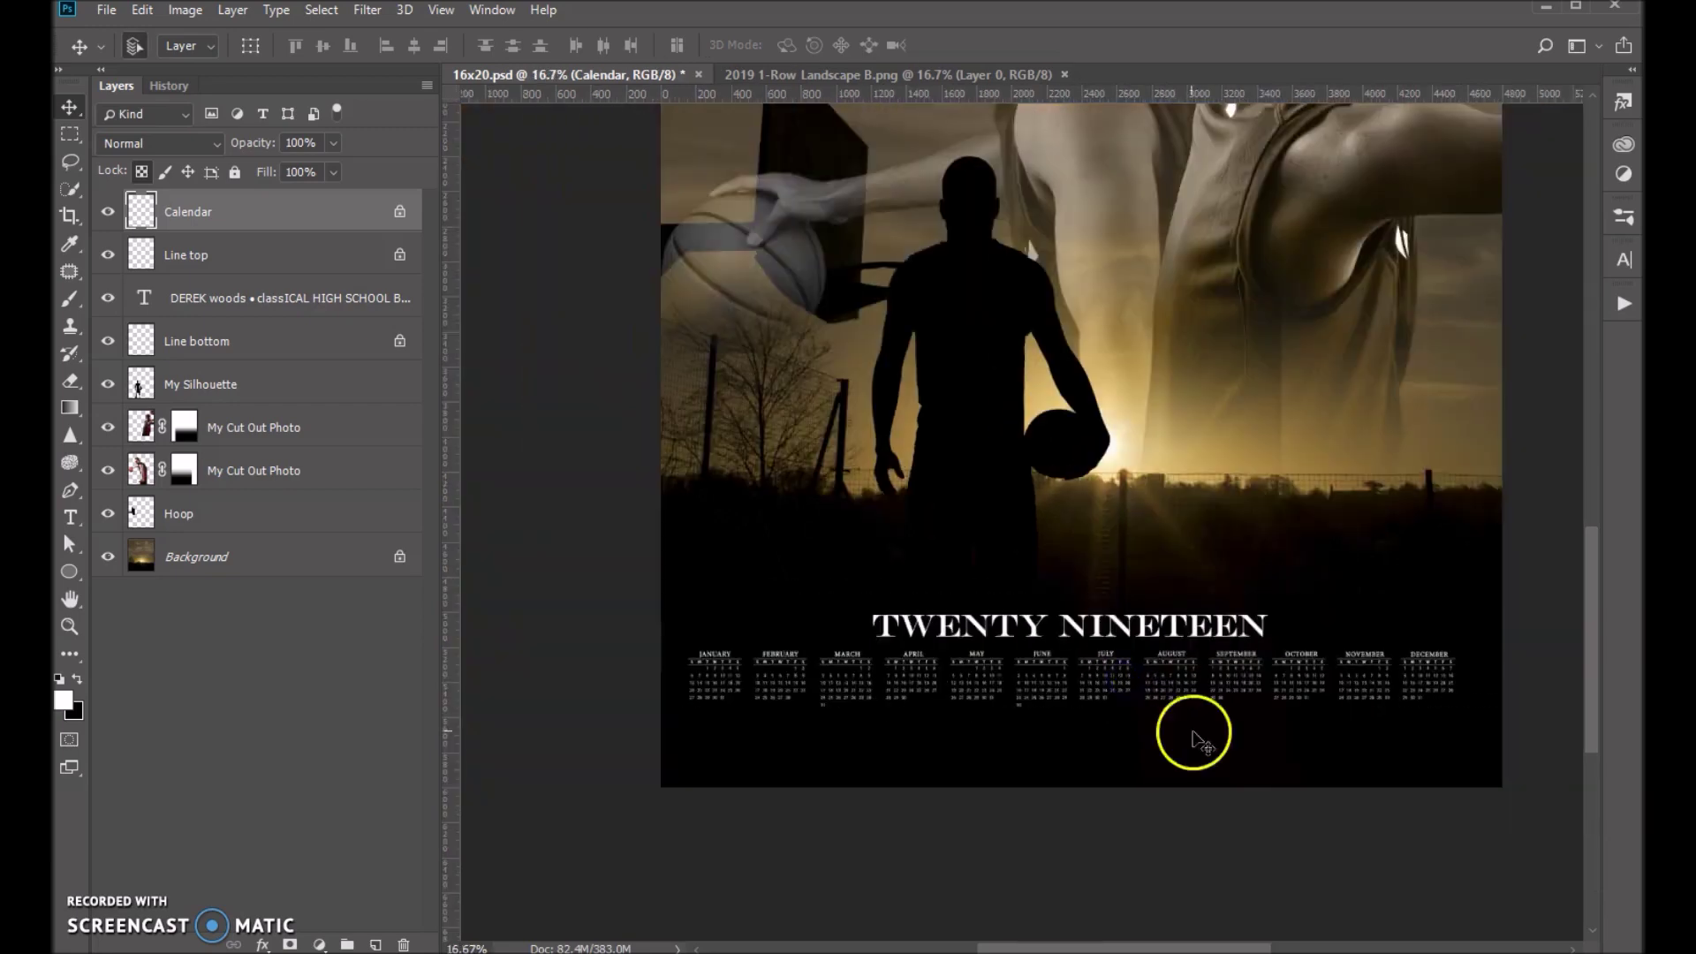
left_click_drag(1137, 668, 1143, 703)
left_click(1431, 687)
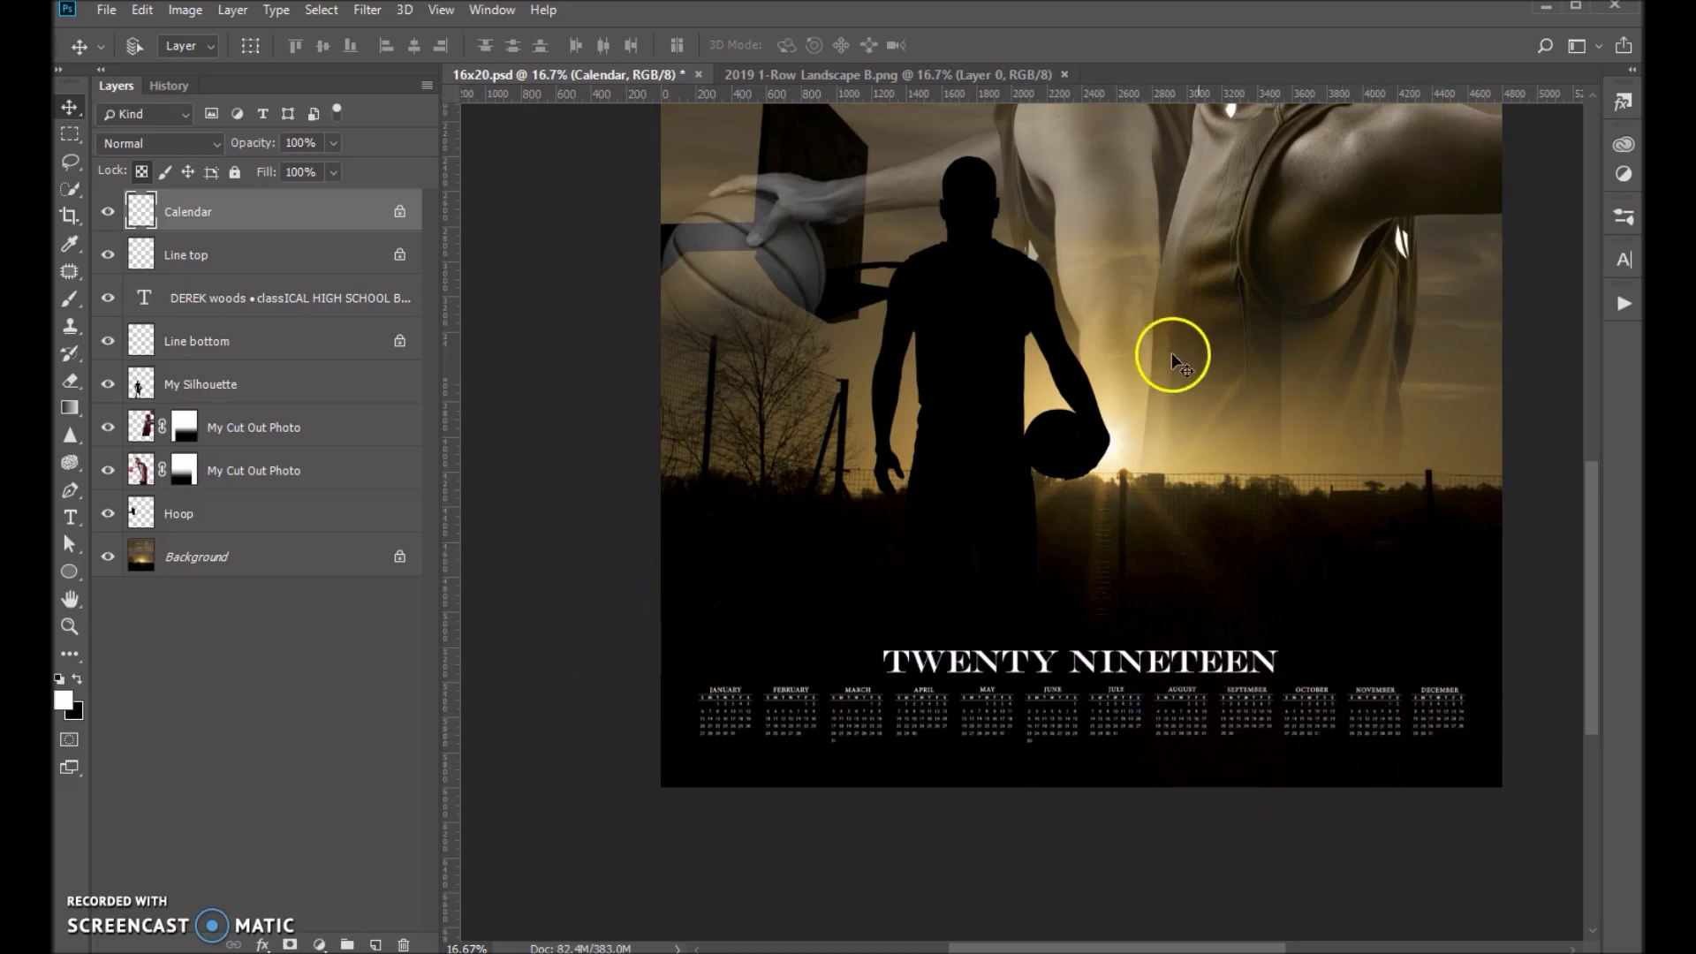
key("ctrl+minus")
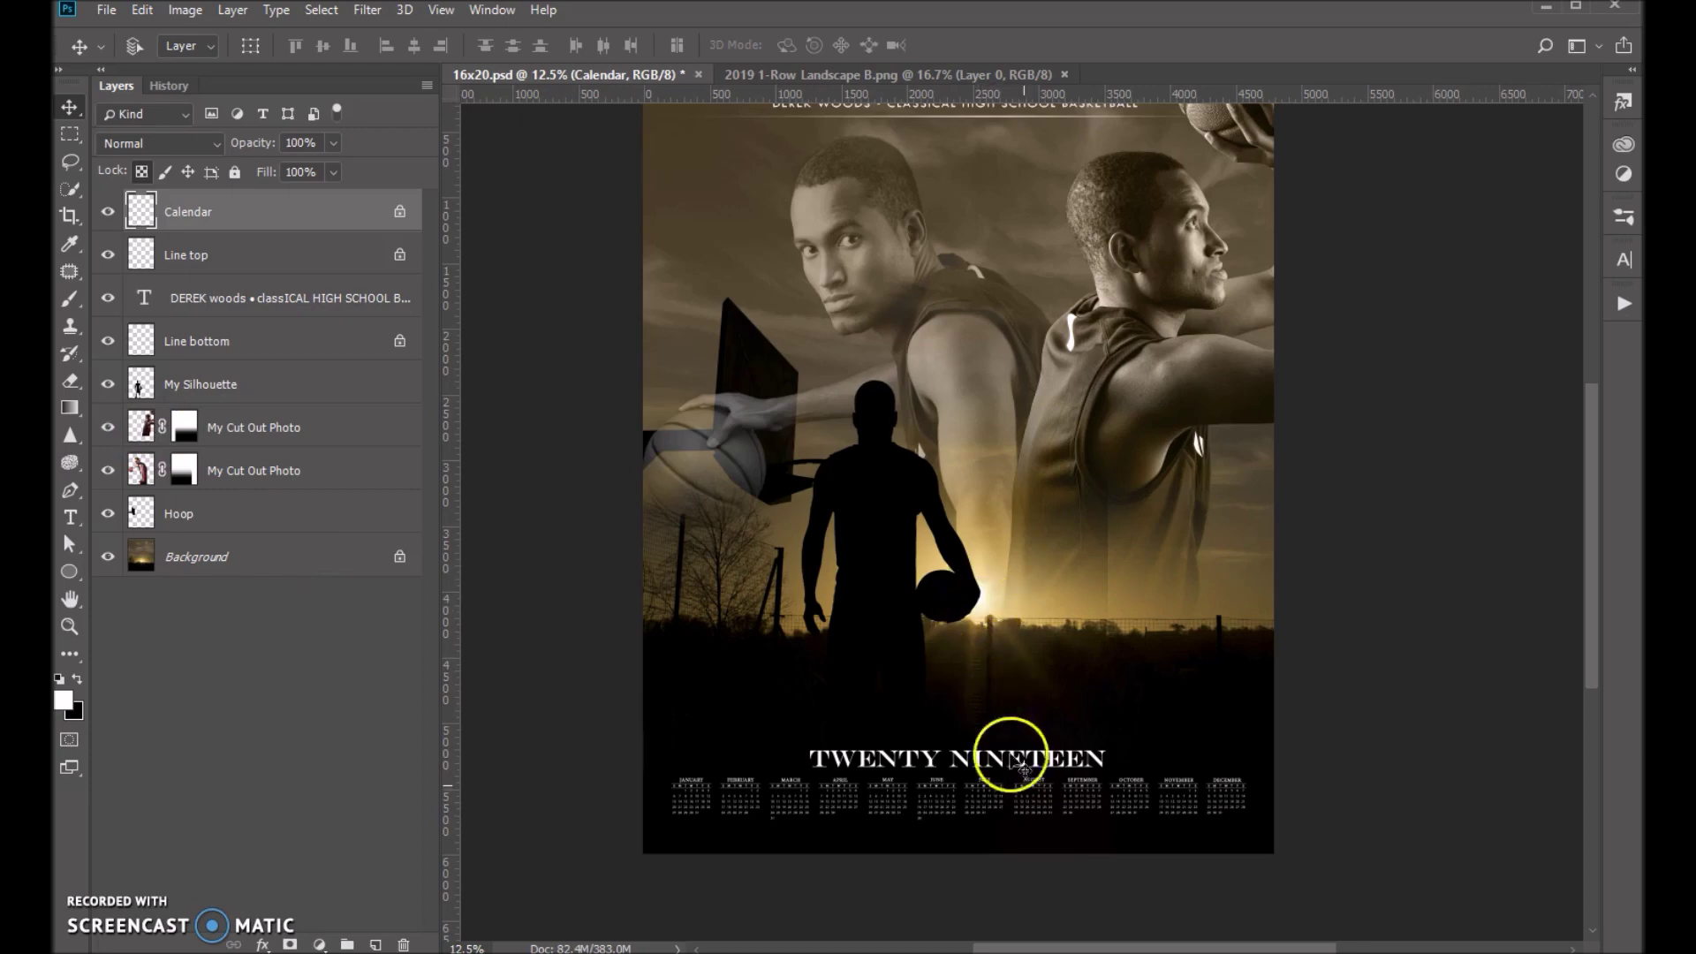
left_click(69, 244)
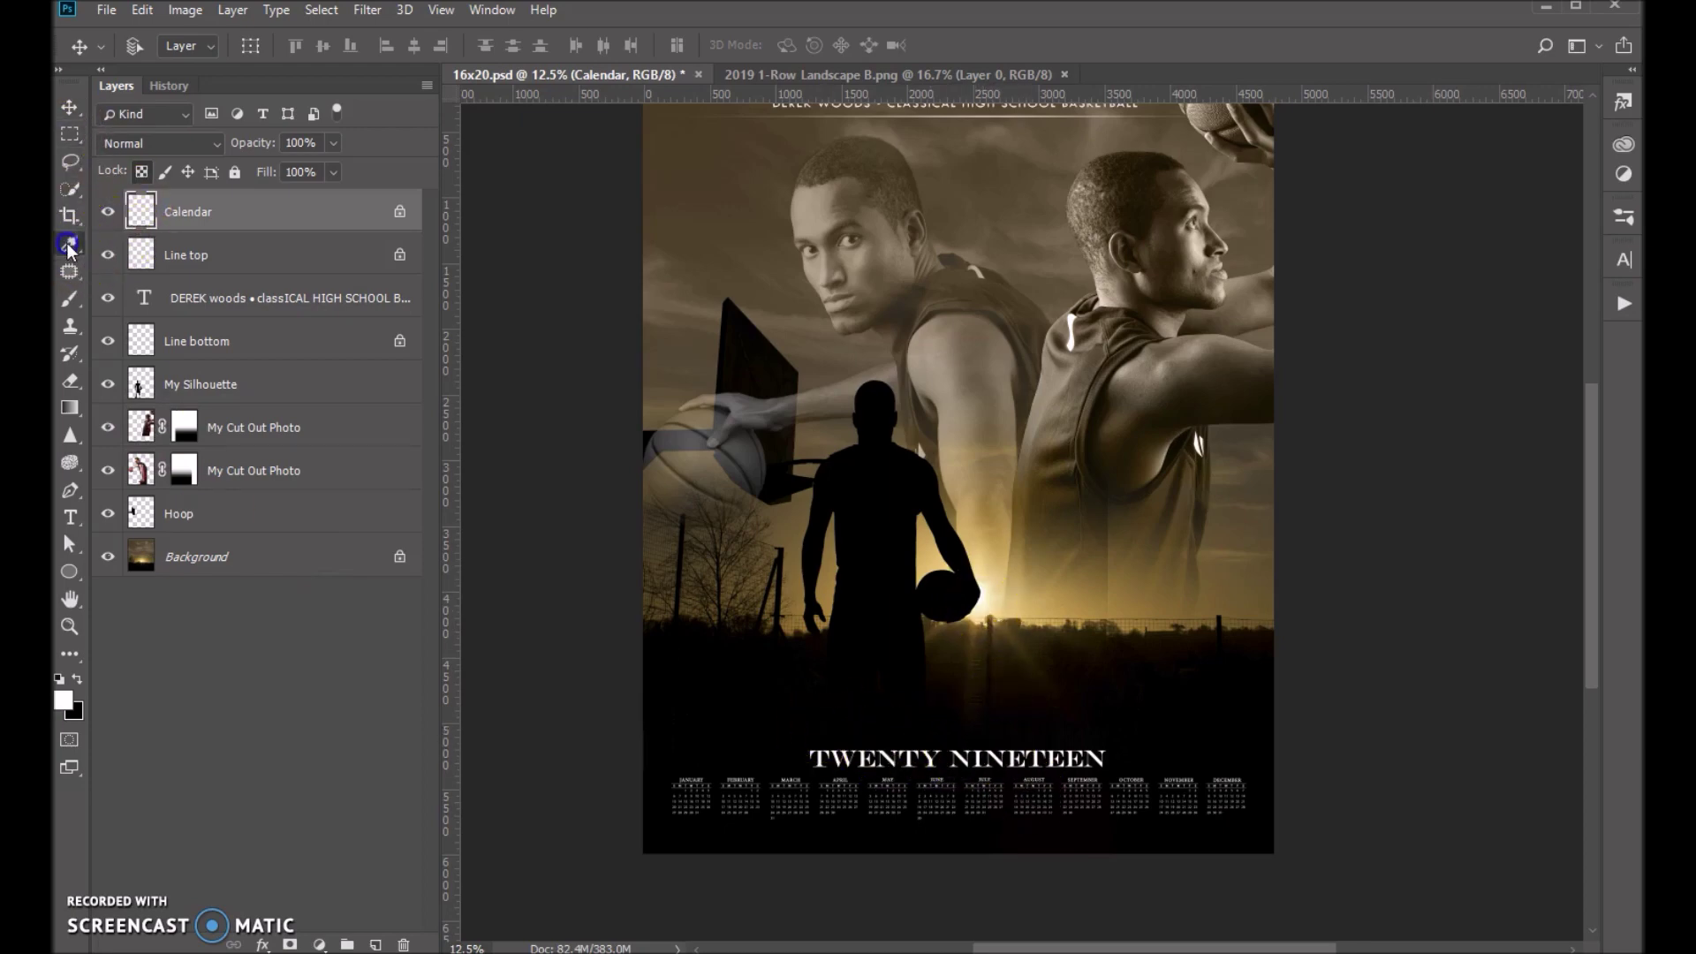
Sample the golden sunlit area beside the basketball's edge as the foreground colour.
left_click(987, 607)
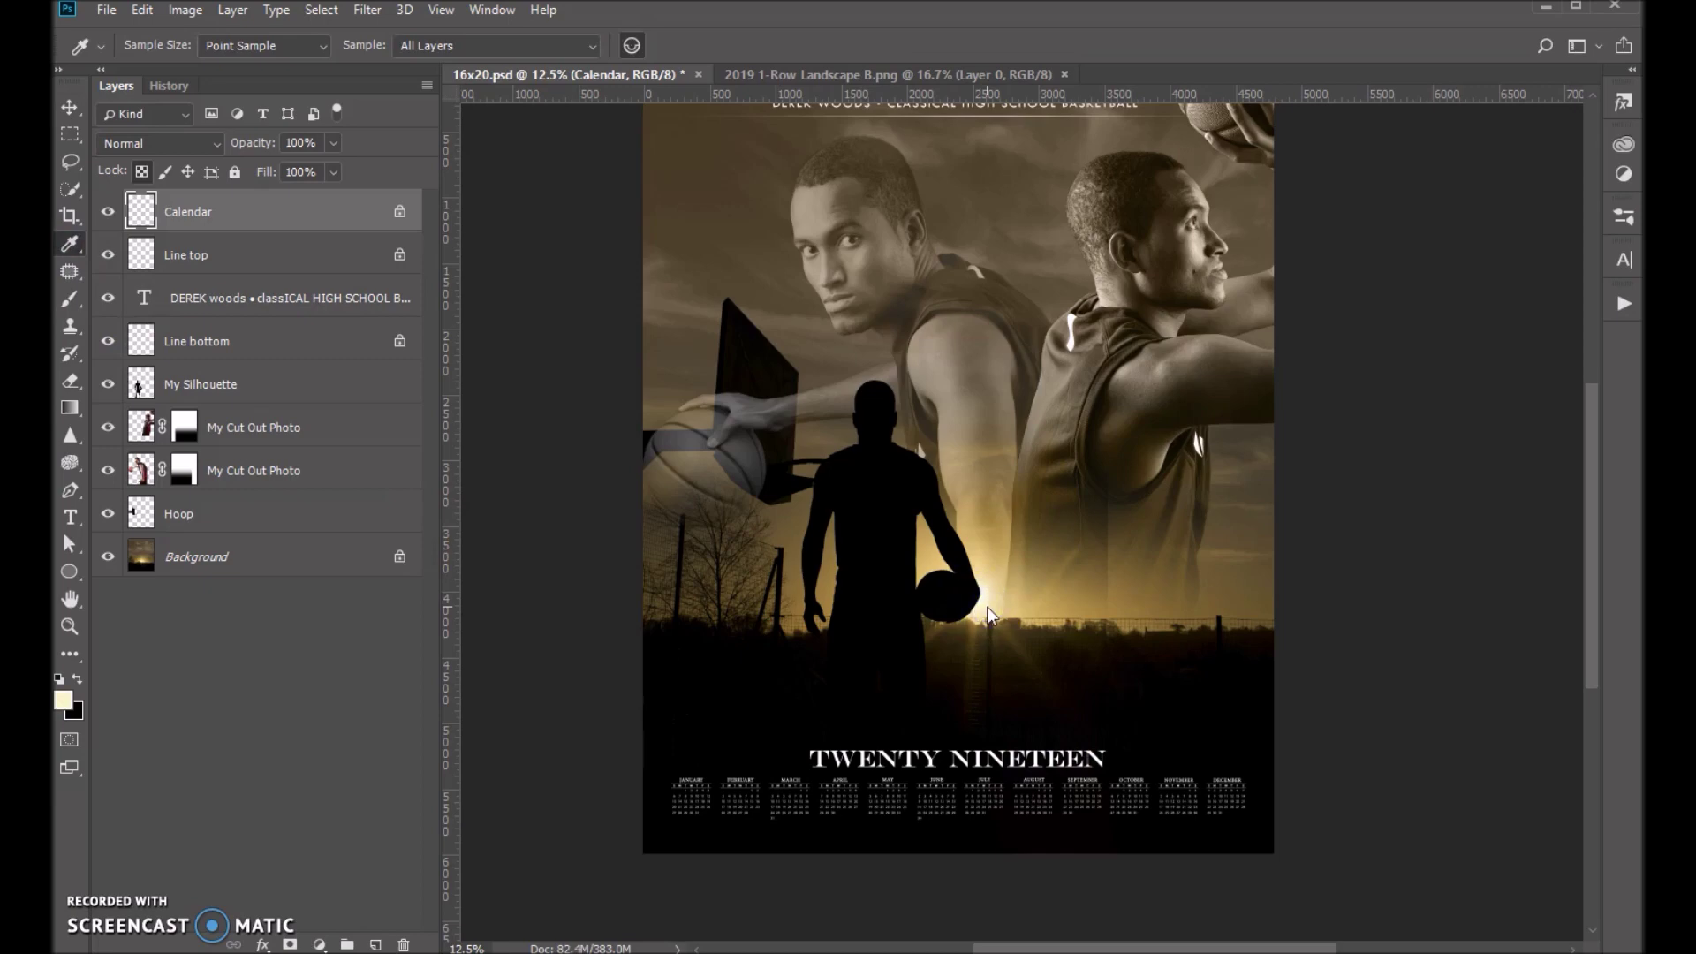
left_click(991, 601)
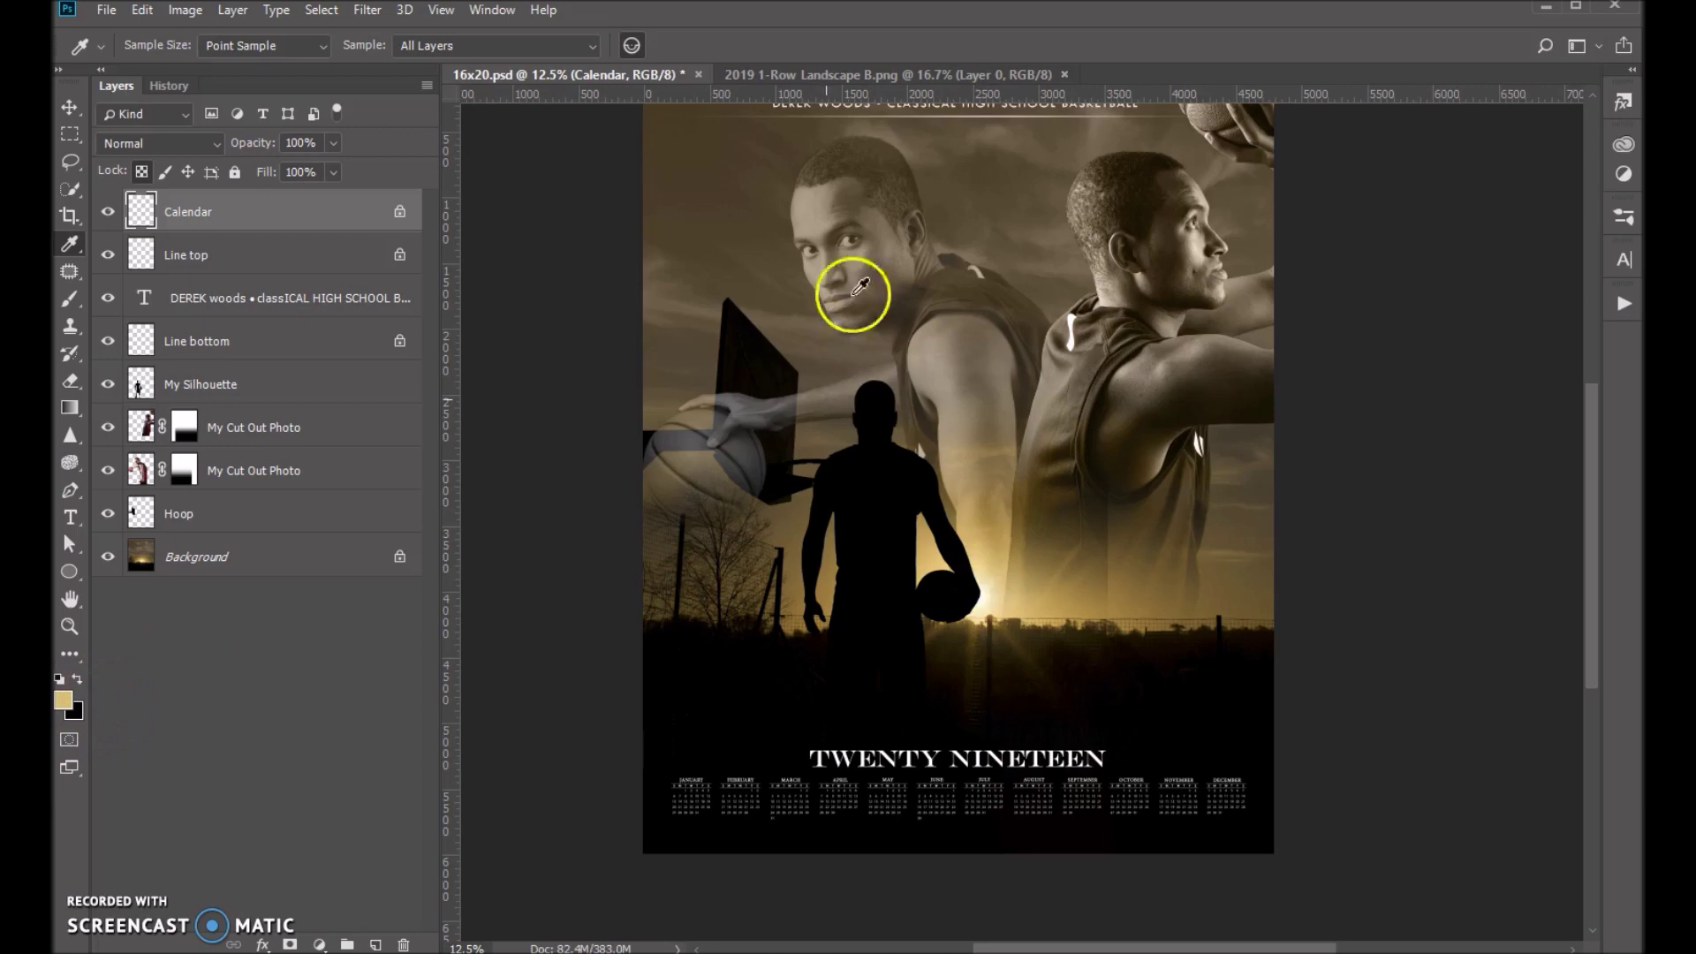
left_click(143, 10)
Fill the Calendar layer with Foreground Color at Normal mode, 100% opacity.
left_click(145, 340)
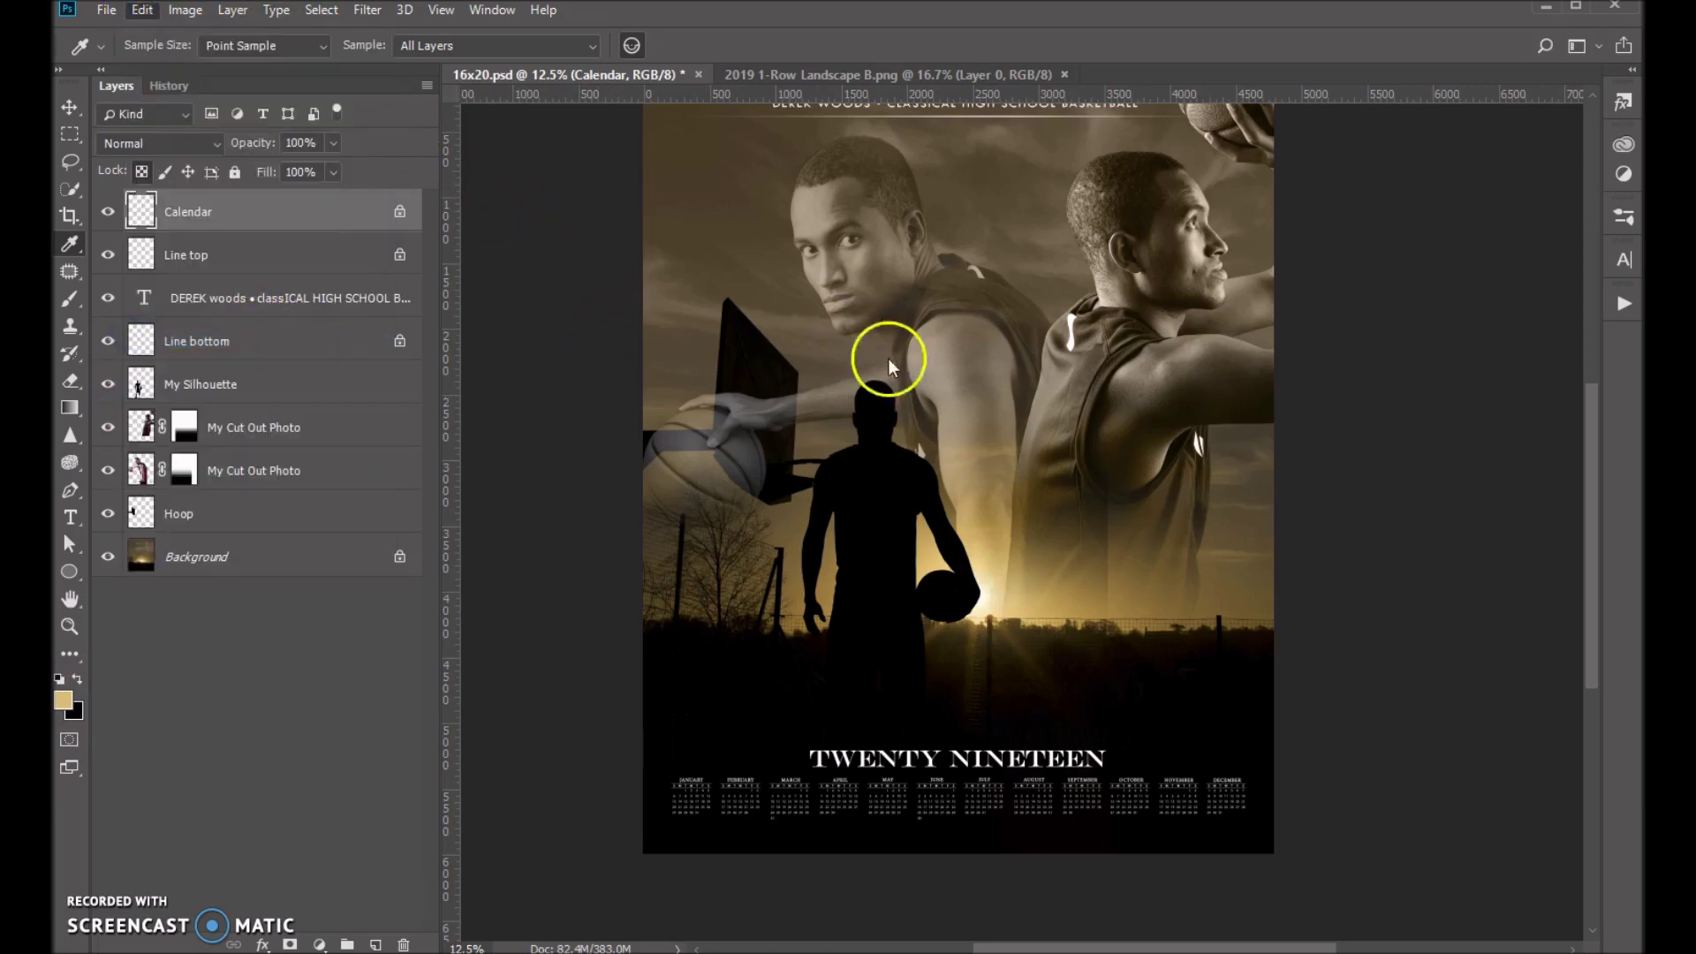
left_click(1064, 389)
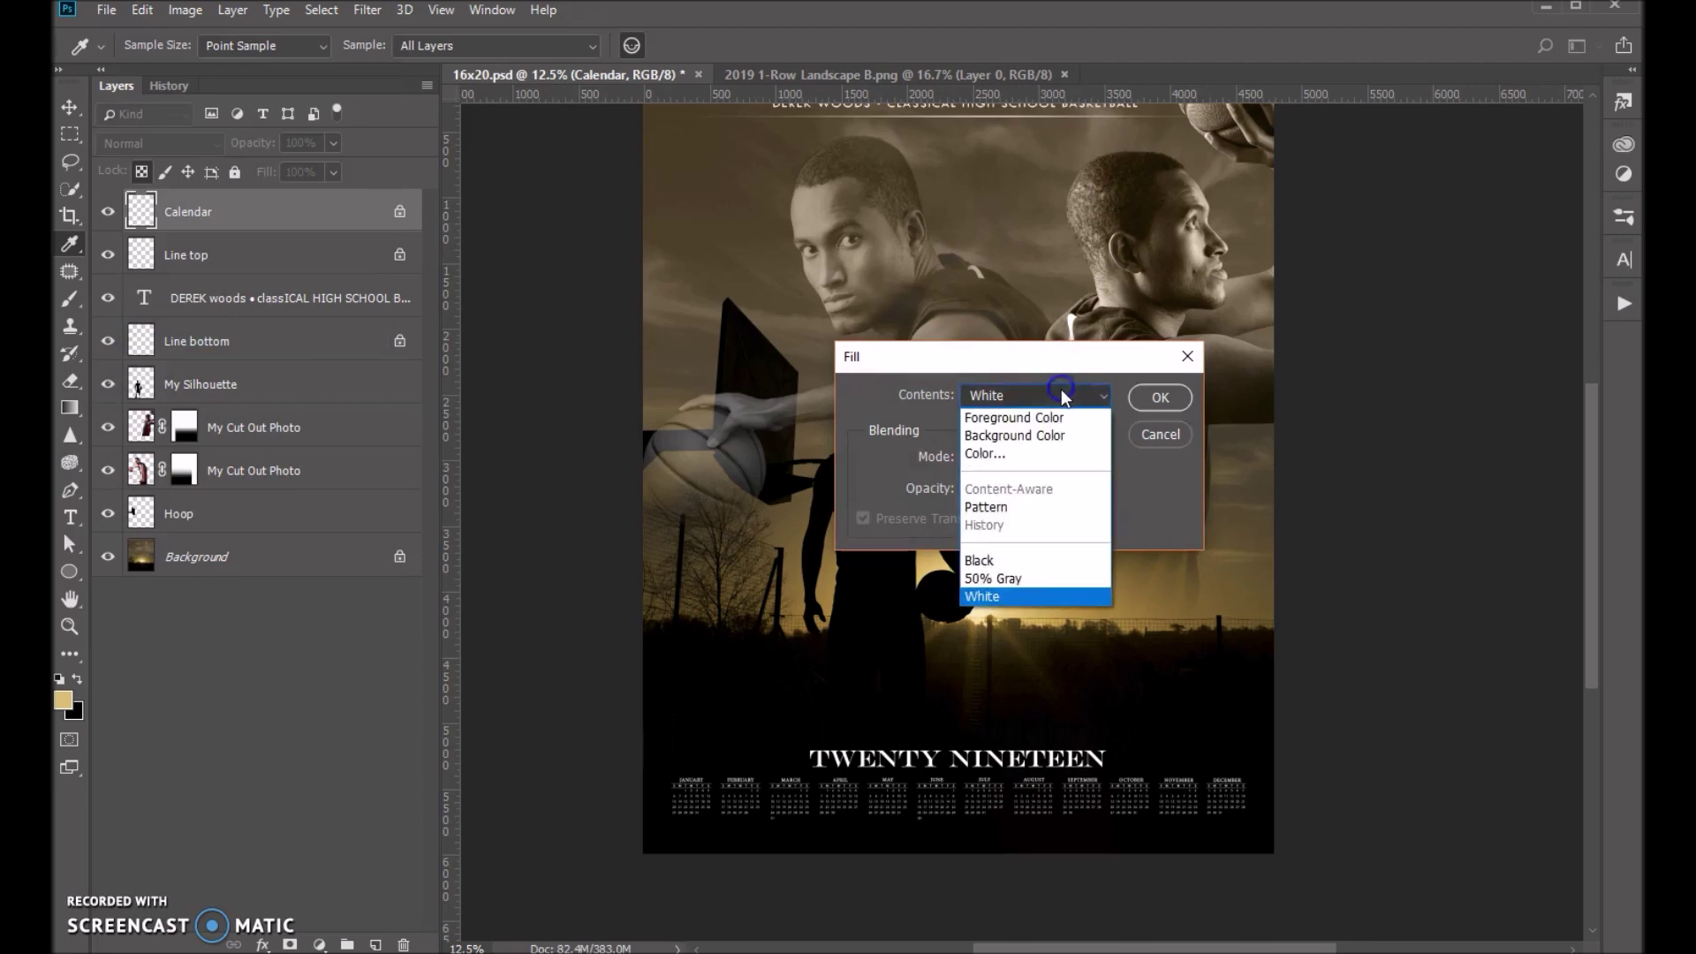
left_click(1065, 413)
left_click(1175, 397)
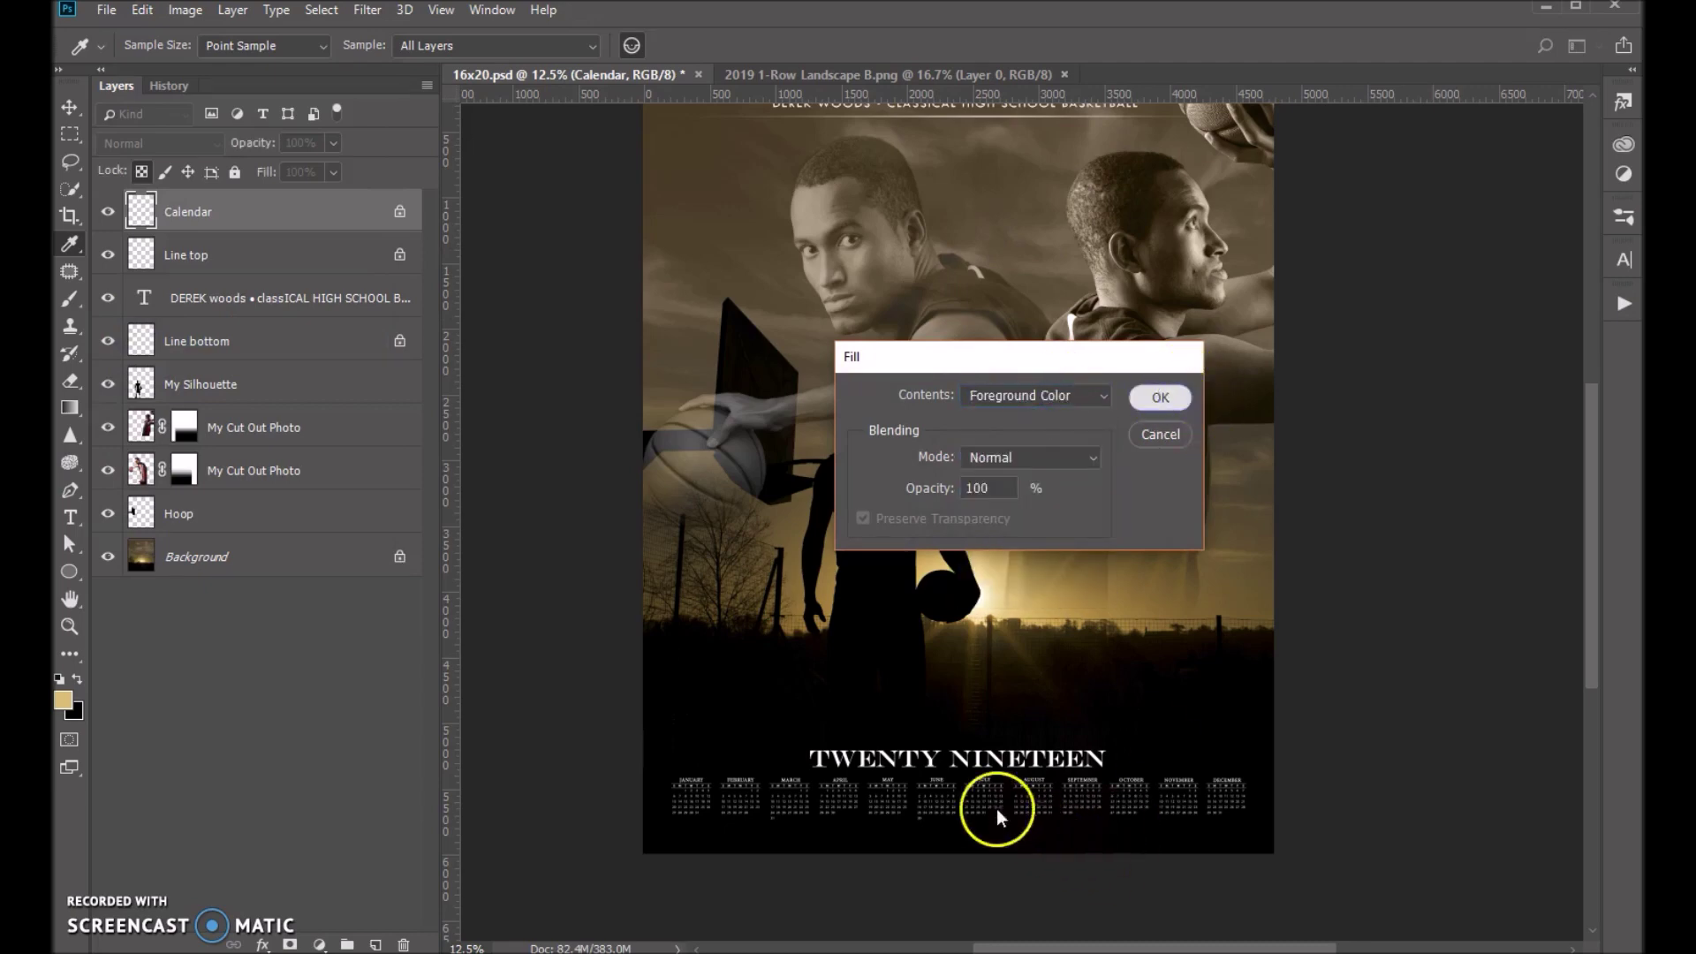